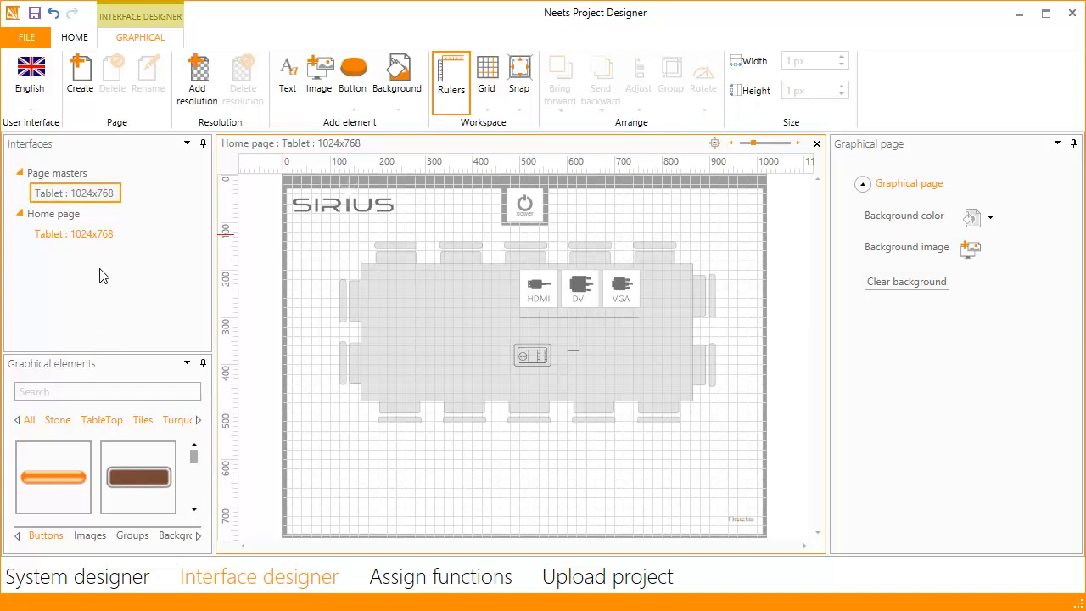
Step: Insert line.png on the tablet page master and place it horizontally centred near the bottom of the page
{"action": "left_click", "coordinate": [101, 195]}
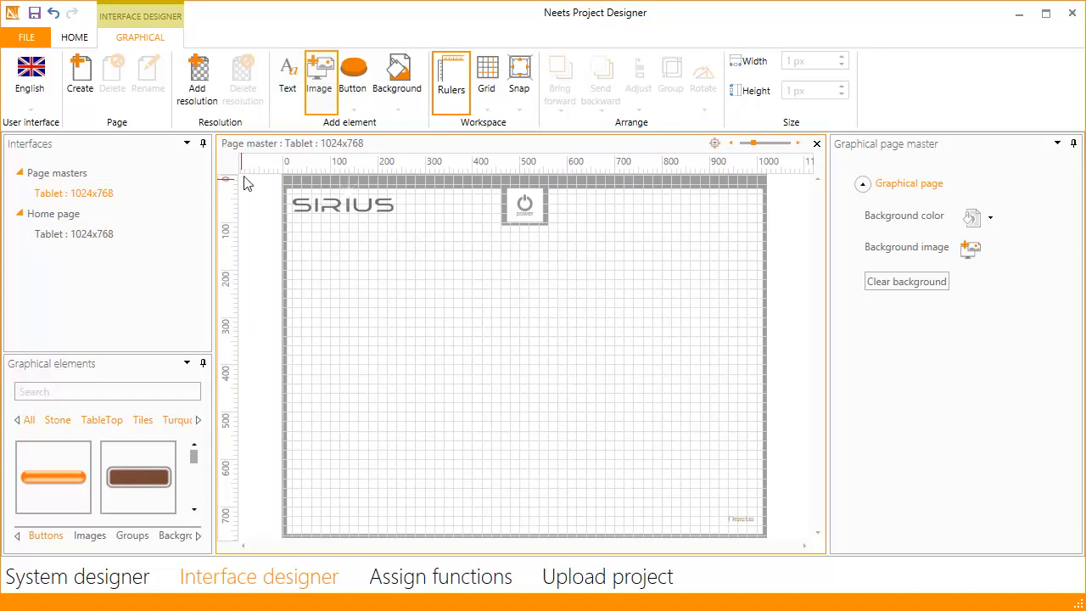
{"action": "left_click", "coordinate": [329, 88]}
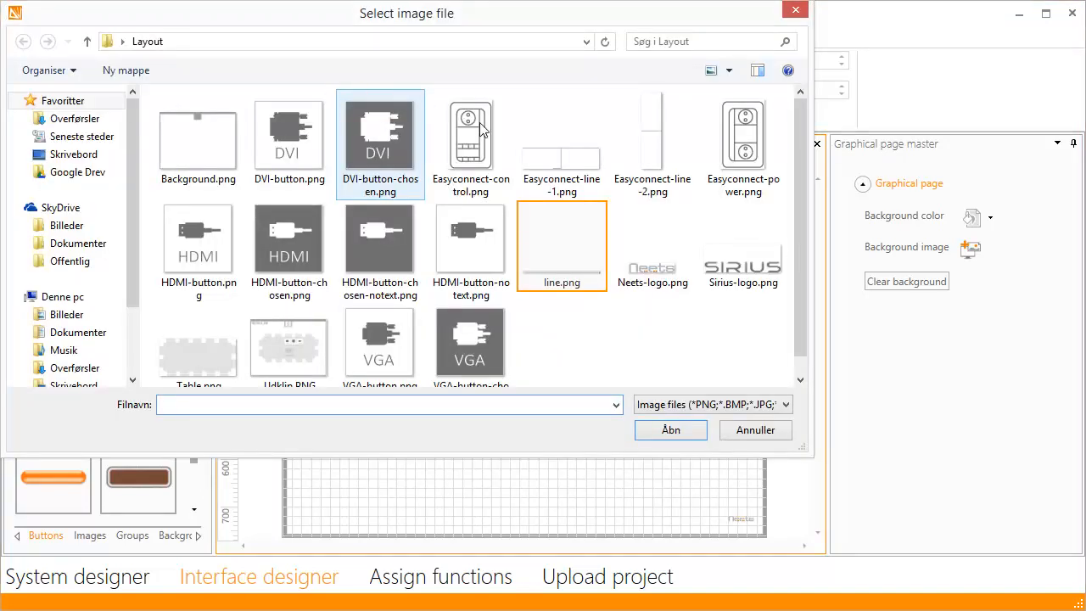
{"action": "left_click", "coordinate": [534, 239]}
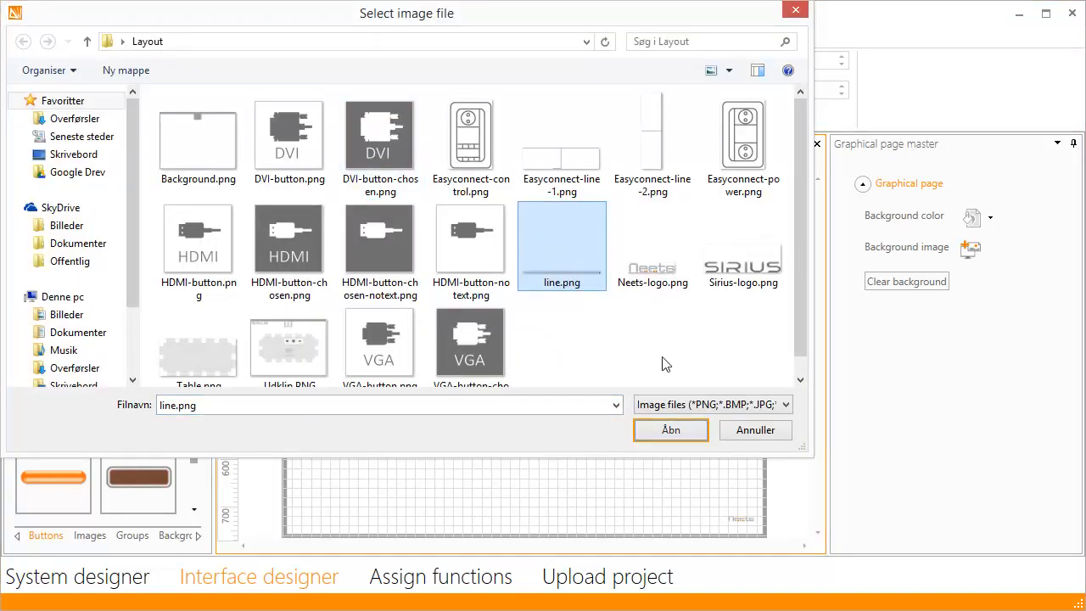
{"action": "left_click", "coordinate": [670, 430]}
{"action": "left_click_drag", "start_coordinate": [426, 176], "coordinate": [577, 502]}
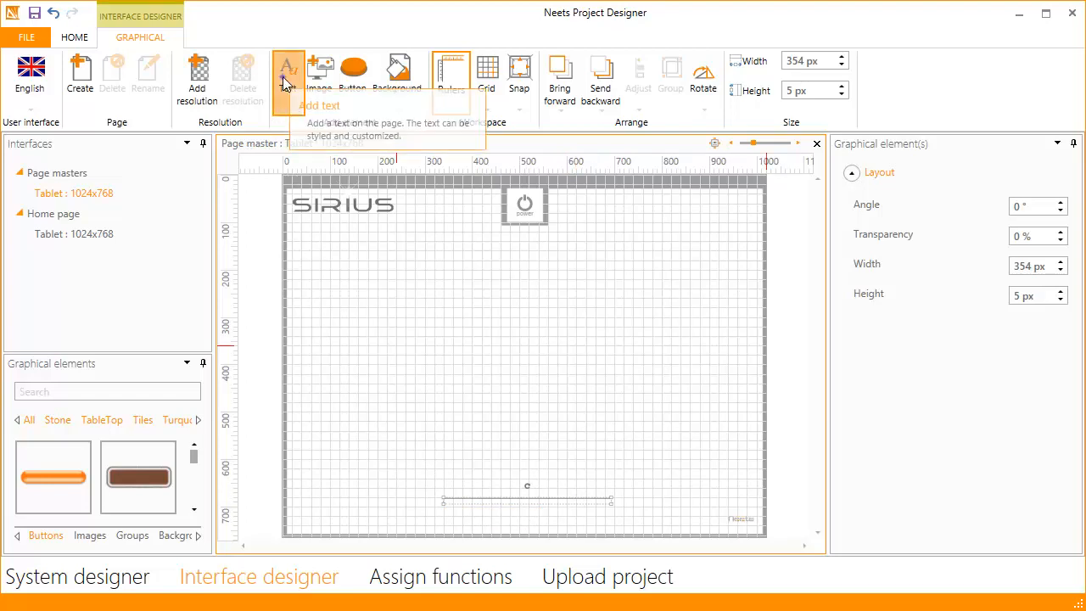
Step: Add a text label below the line, set its font to Arial and its text to "Pages"
{"action": "left_click_drag", "start_coordinate": [331, 90], "coordinate": [487, 510]}
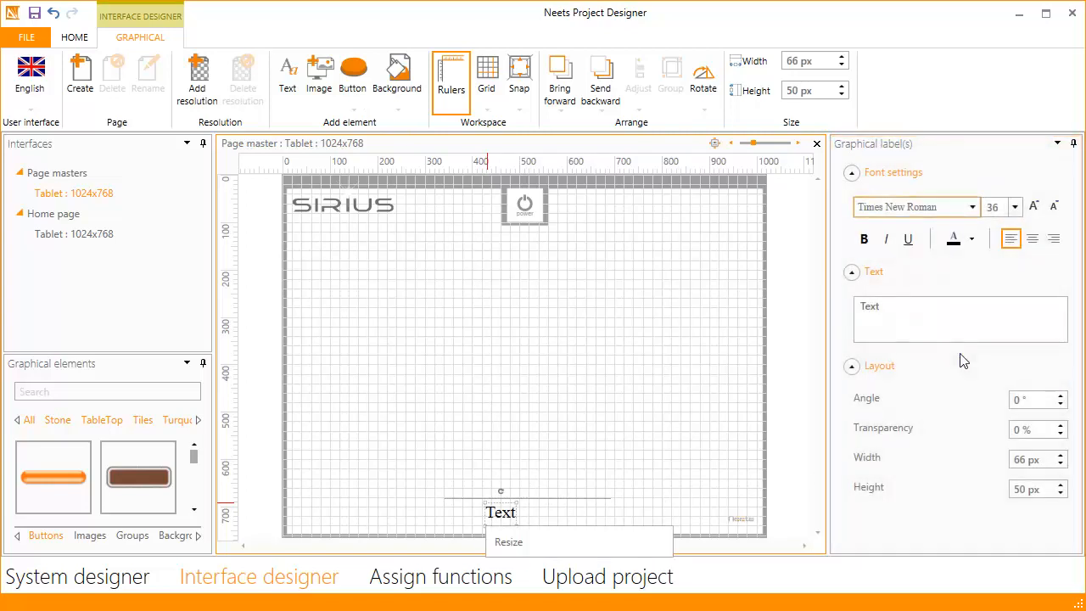
{"action": "left_click", "coordinate": [973, 209]}
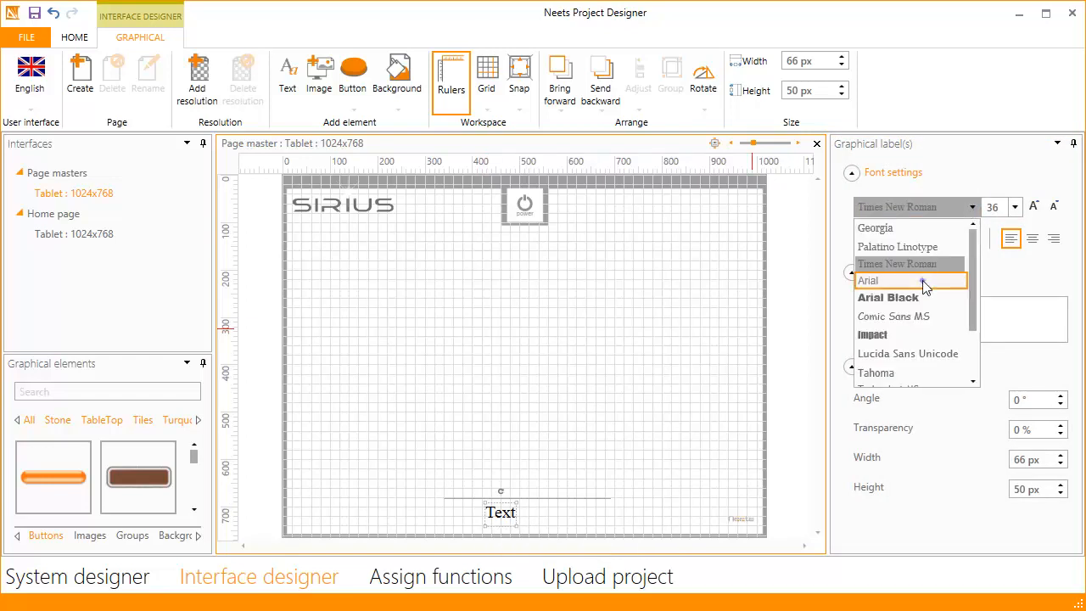
{"action": "left_click", "coordinate": [923, 282]}
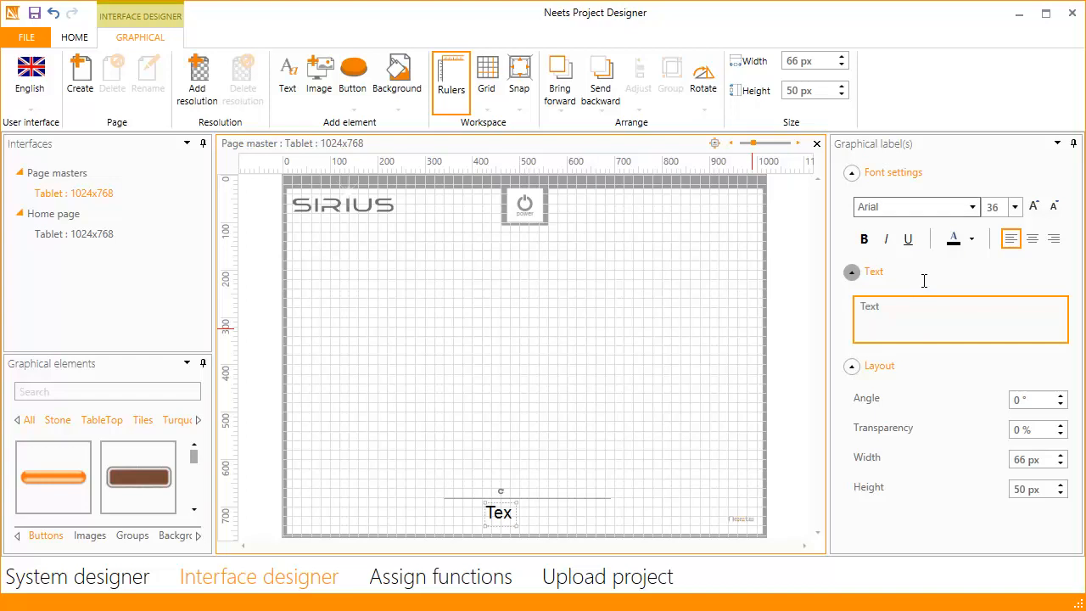
{"action": "key", "text": "ctrl+a"}
{"action": "type", "text": "Pages"}
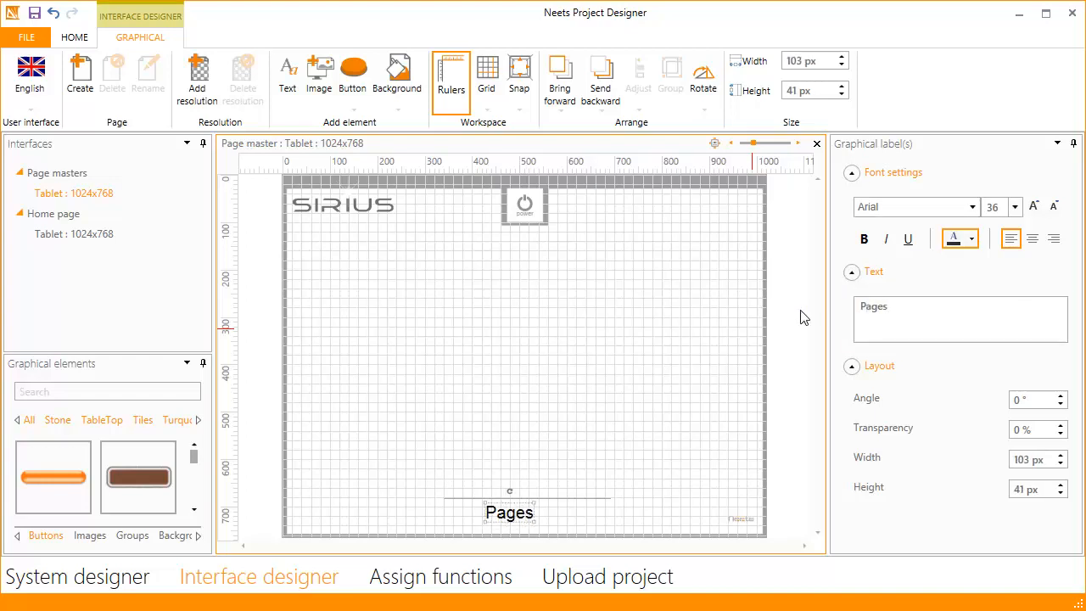
Step: Set the "Pages" label's font colour to grey and reduce its font size to 28
{"action": "left_click", "coordinate": [971, 240]}
{"action": "left_click", "coordinate": [951, 354]}
{"action": "left_click", "coordinate": [1055, 207]}
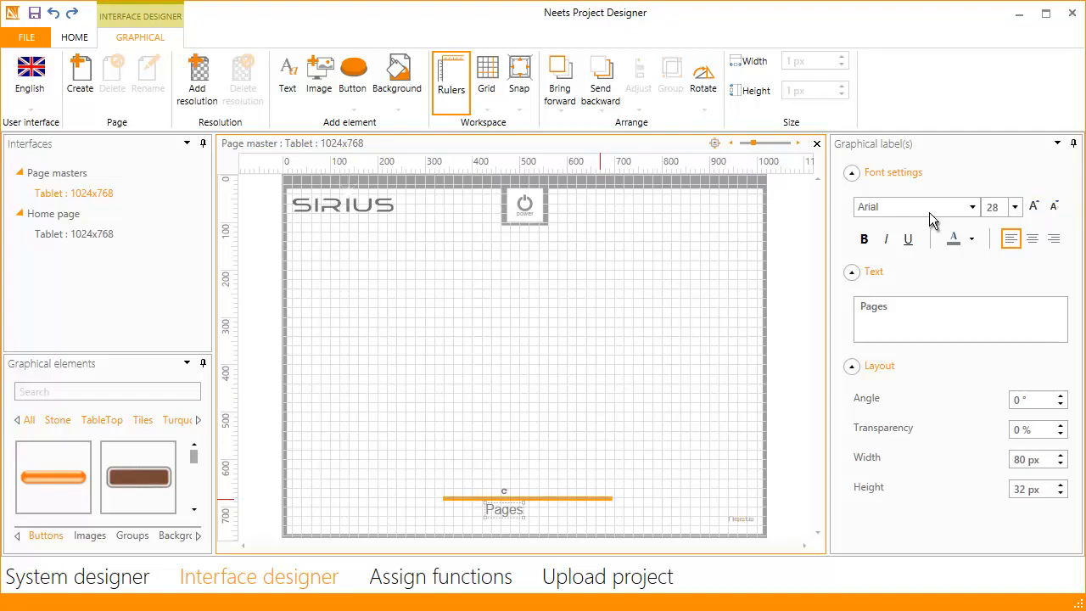
Step: Align the centres of the line and the "Pages" label
{"action": "left_click", "coordinate": [600, 498]}
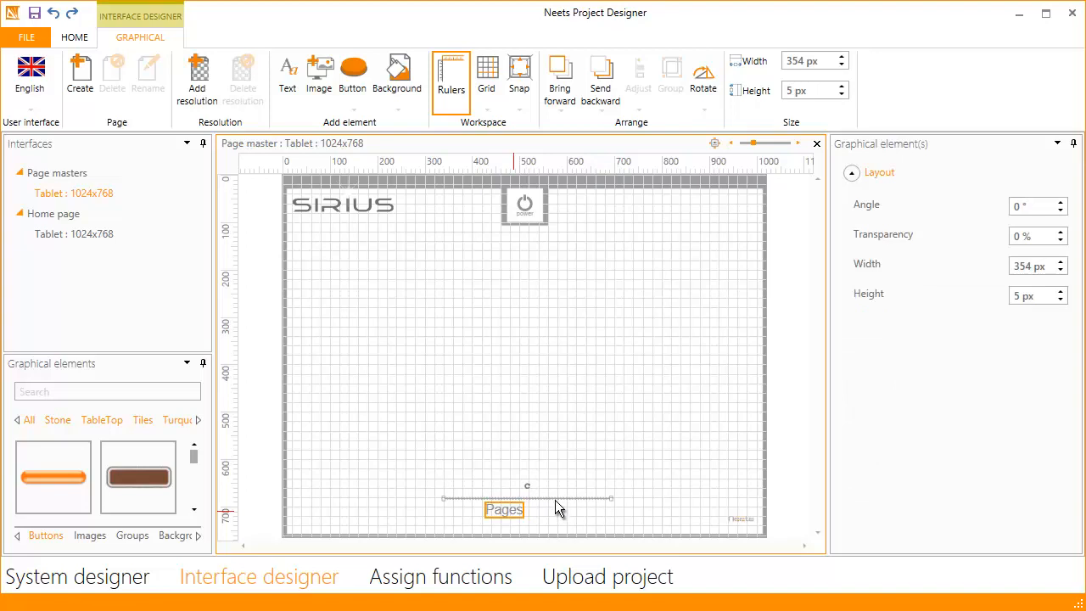
{"action": "left_click", "coordinate": [515, 512], "text": "ctrl"}
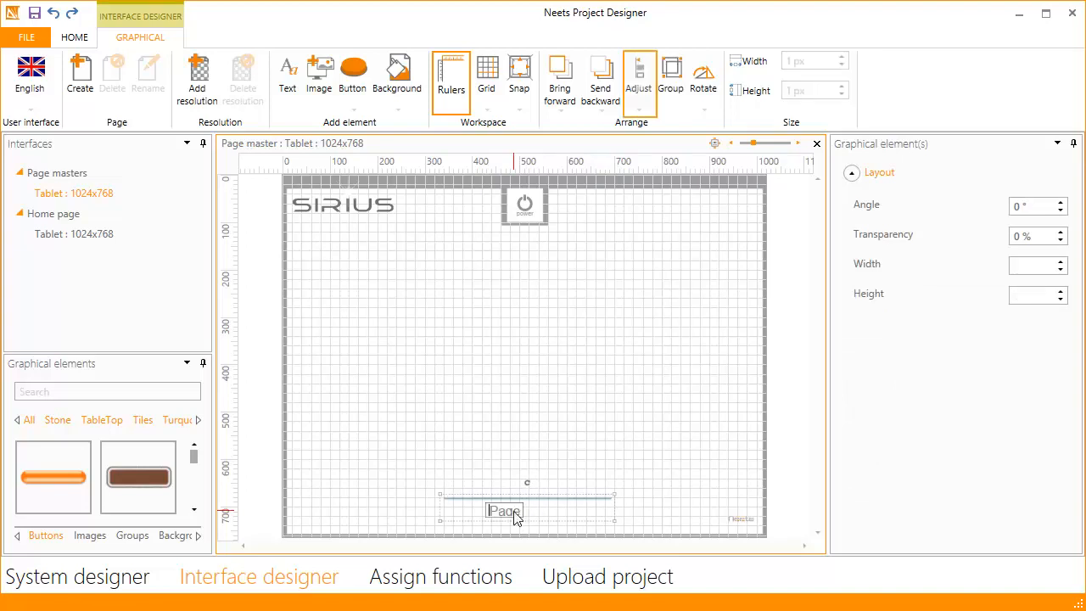
{"action": "left_click", "coordinate": [641, 78]}
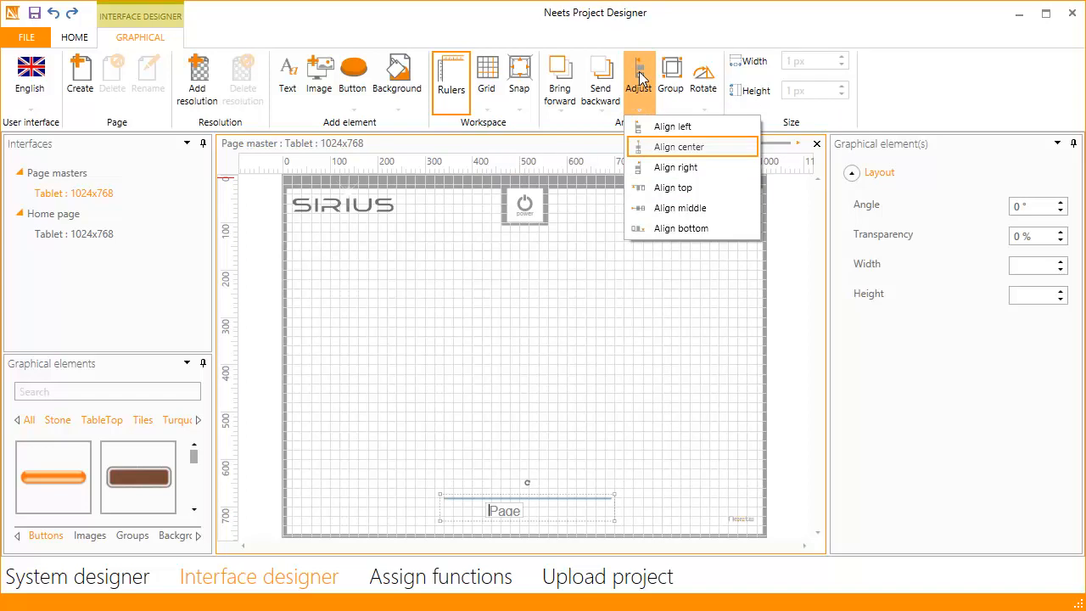
{"action": "left_click", "coordinate": [692, 148]}
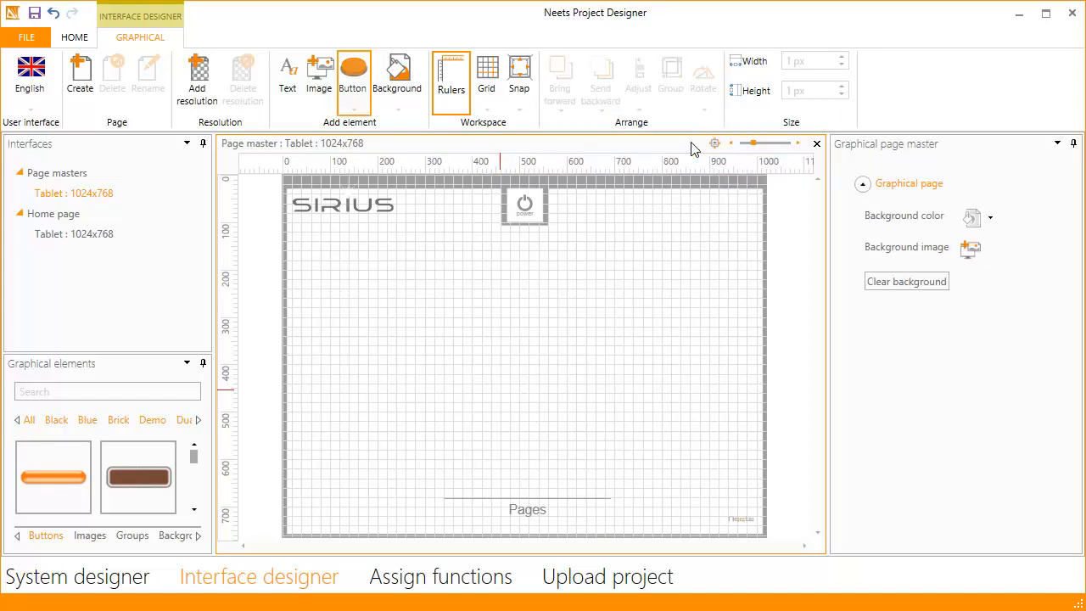
Step: Start a new normal button with HDMI-button-notext.png as its State 1 image
{"action": "left_click", "coordinate": [355, 100]}
{"action": "left_click", "coordinate": [374, 126]}
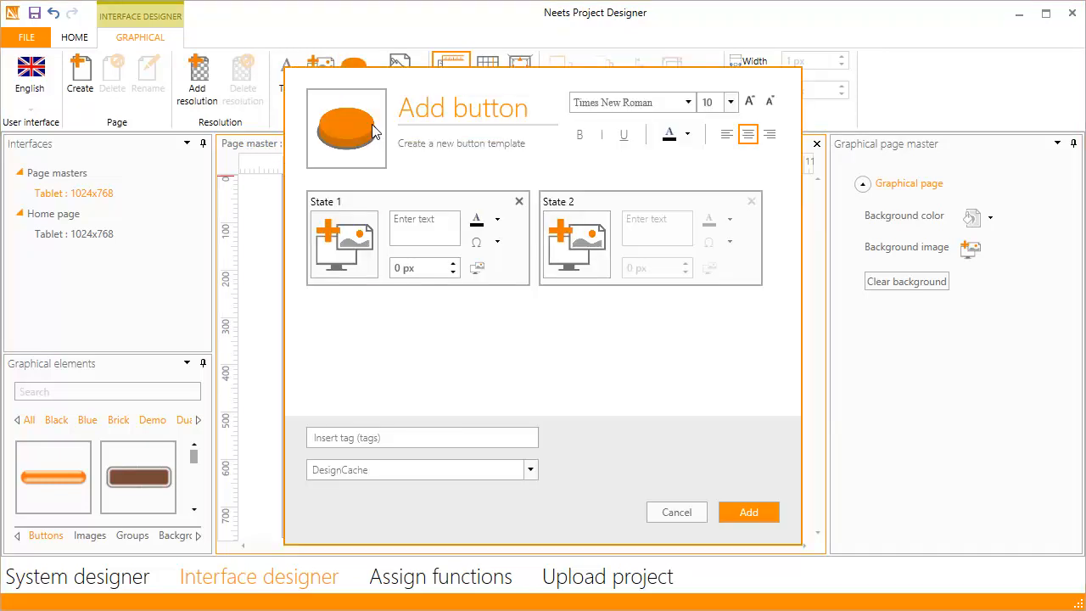
{"action": "left_click", "coordinate": [344, 244]}
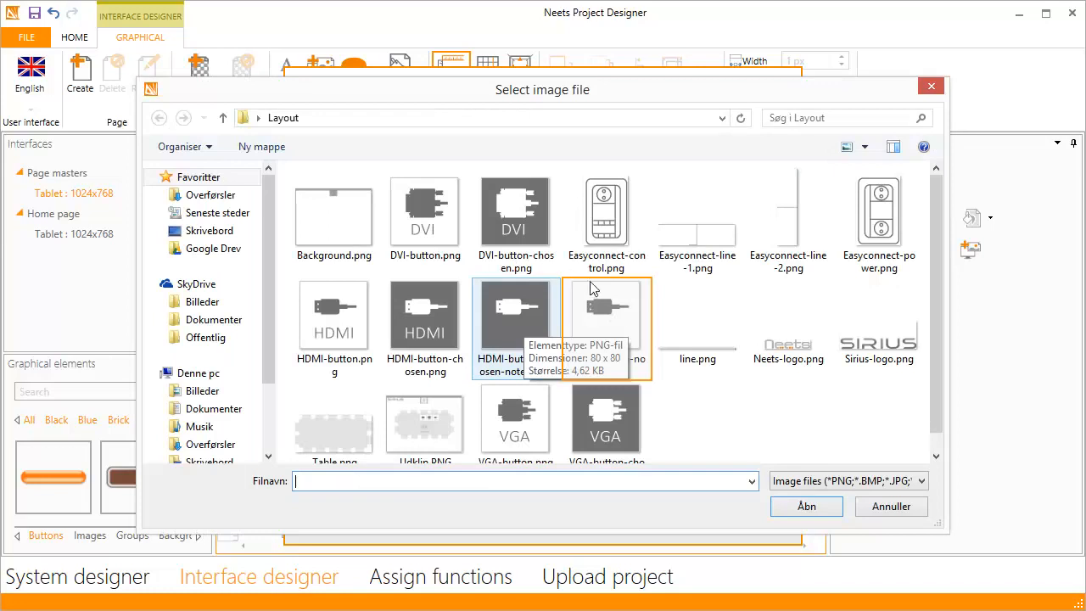
{"action": "left_click", "coordinate": [612, 320]}
{"action": "left_click", "coordinate": [815, 508]}
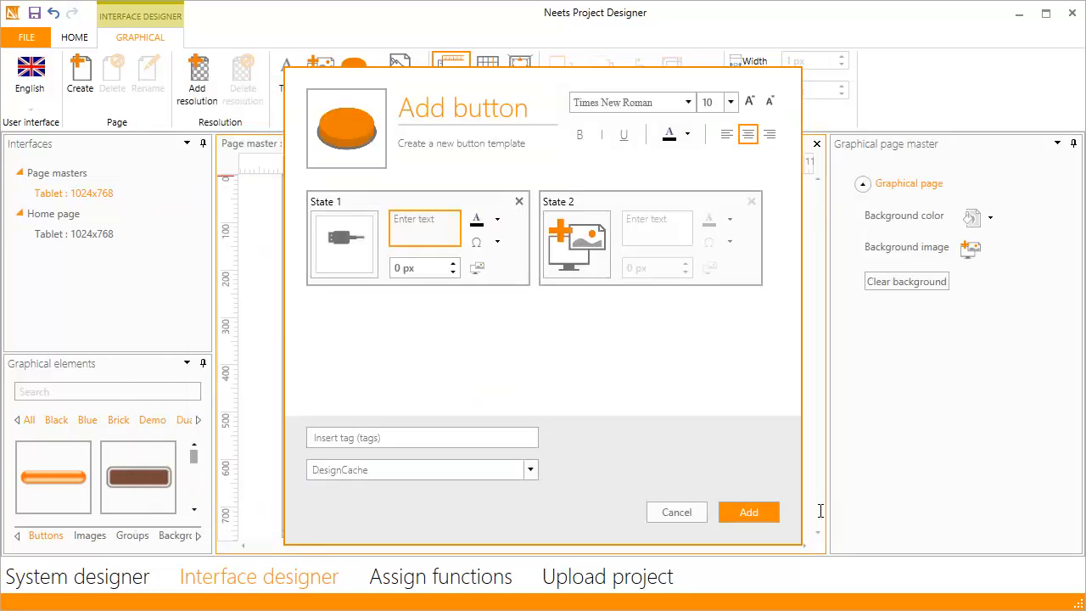
Step: Set the button's State 1 text to "INPUT" with a text offset of -40 px
{"action": "left_click", "coordinate": [418, 230]}
{"action": "type", "text": "INPUT"}
{"action": "key", "text": "Tab"}
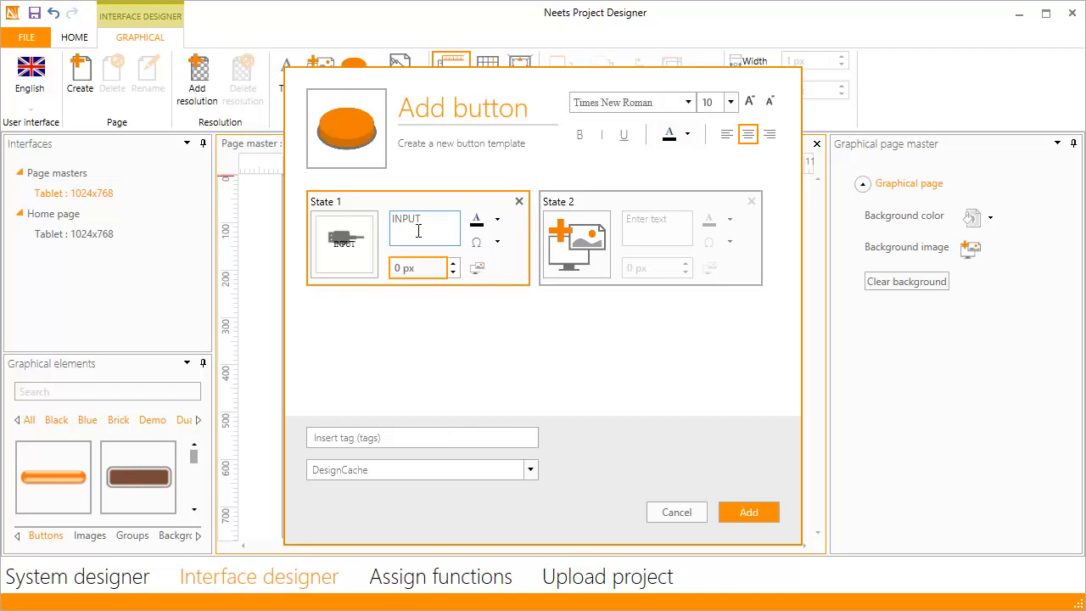
{"action": "left_click", "coordinate": [433, 267]}
{"action": "type", "text": "-40"}
Step: Format the INPUT text as grey Arial 16 and place the finished button above the left part of the line
{"action": "left_click", "coordinate": [689, 102]}
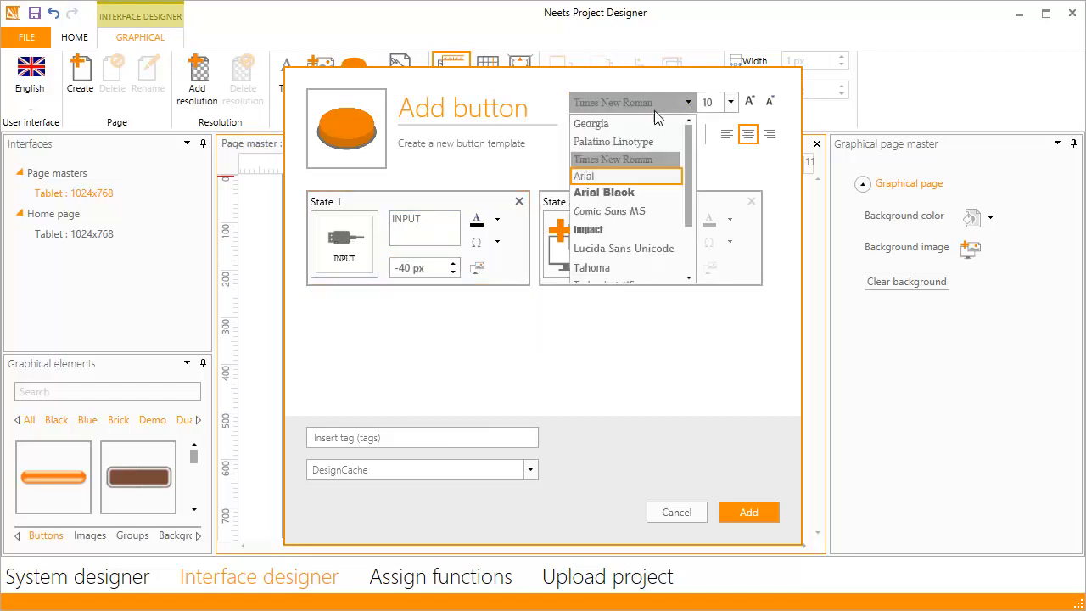
{"action": "left_click", "coordinate": [615, 176]}
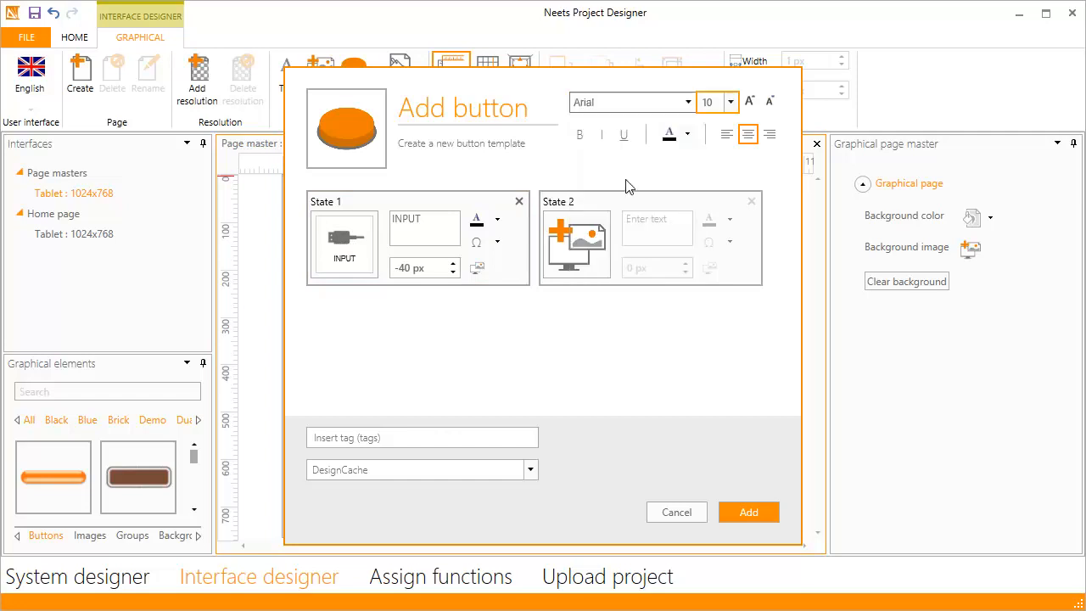
{"action": "left_click", "coordinate": [730, 102]}
{"action": "left_click", "coordinate": [708, 276]}
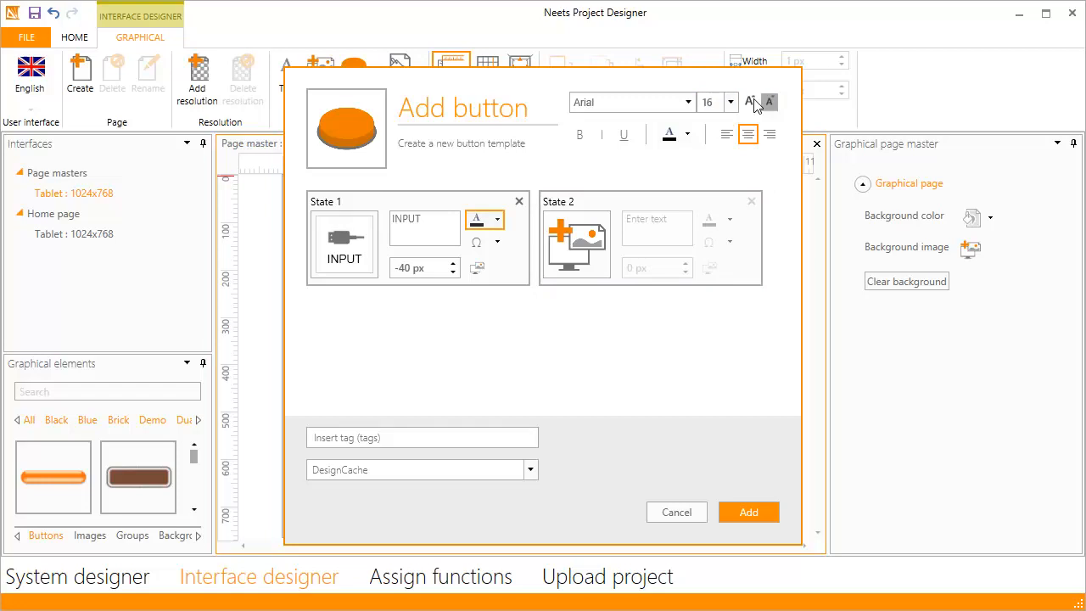
{"action": "left_click", "coordinate": [487, 224]}
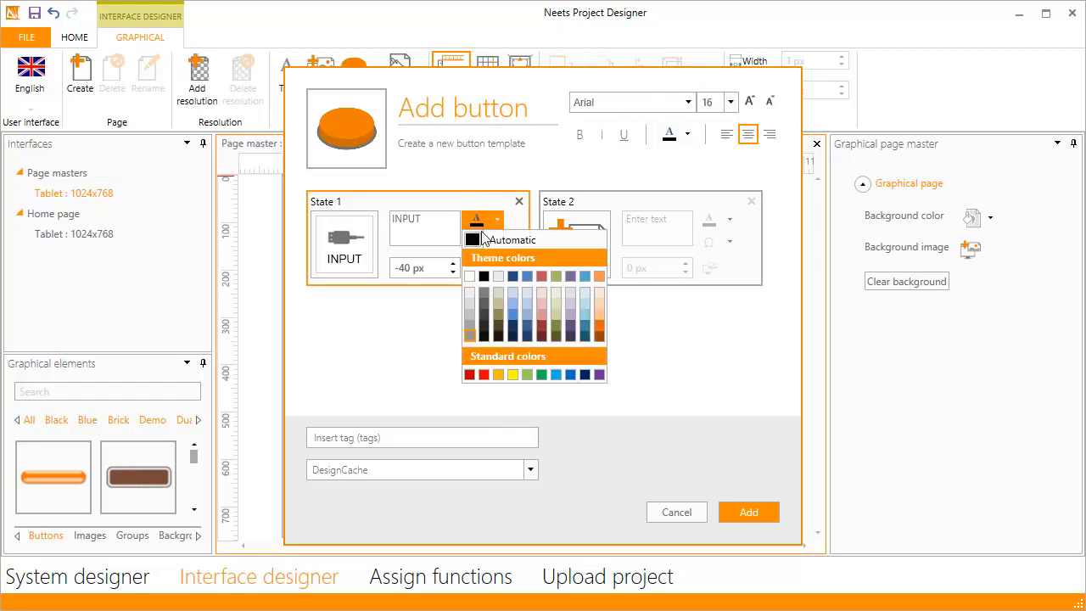
{"action": "left_click", "coordinate": [469, 335]}
{"action": "left_click", "coordinate": [764, 511]}
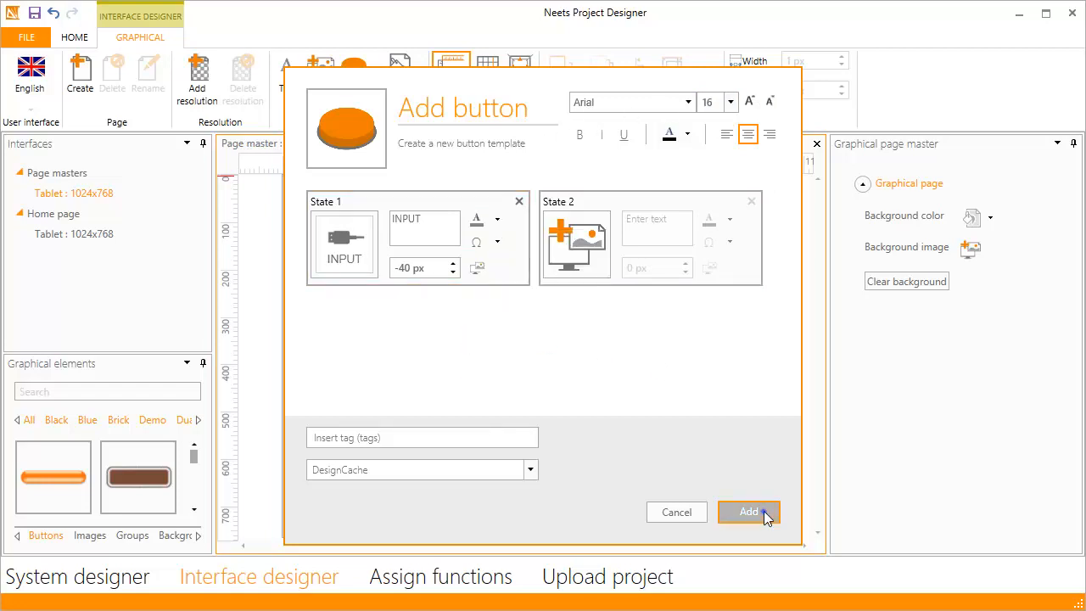
{"action": "left_click_drag", "start_coordinate": [307, 195], "coordinate": [491, 472]}
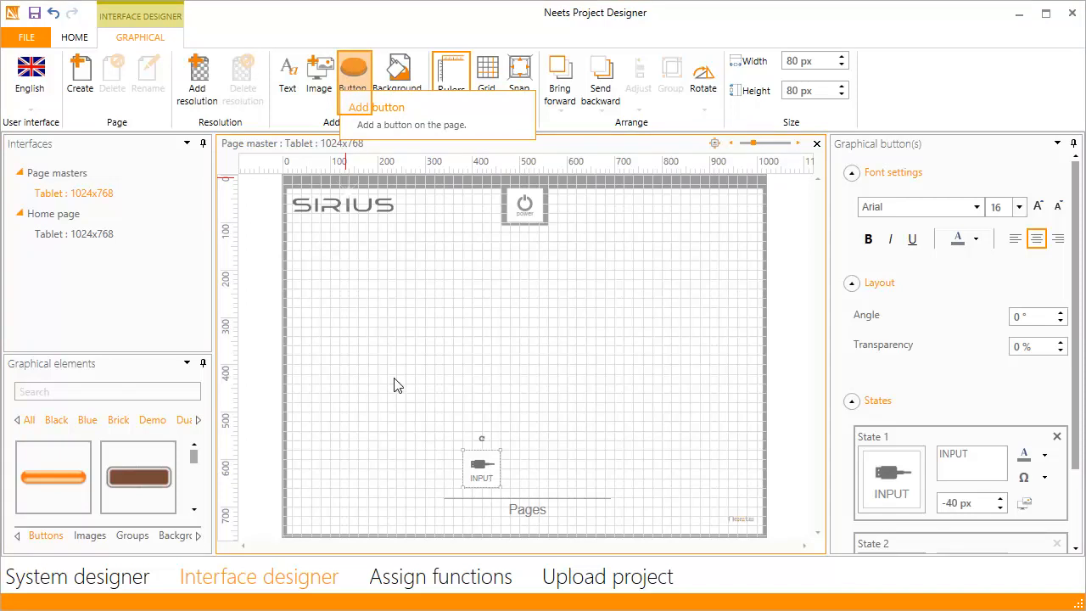
Step: Start another normal button with light.png as its State 1 image
{"action": "left_click", "coordinate": [360, 75]}
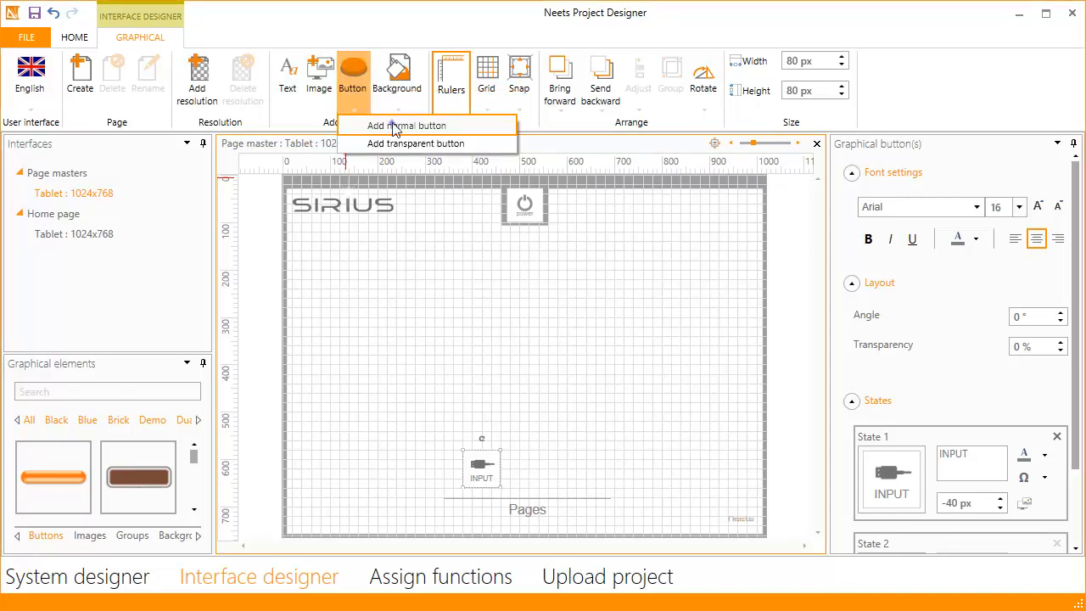
{"action": "left_click", "coordinate": [393, 125]}
{"action": "left_click", "coordinate": [341, 252]}
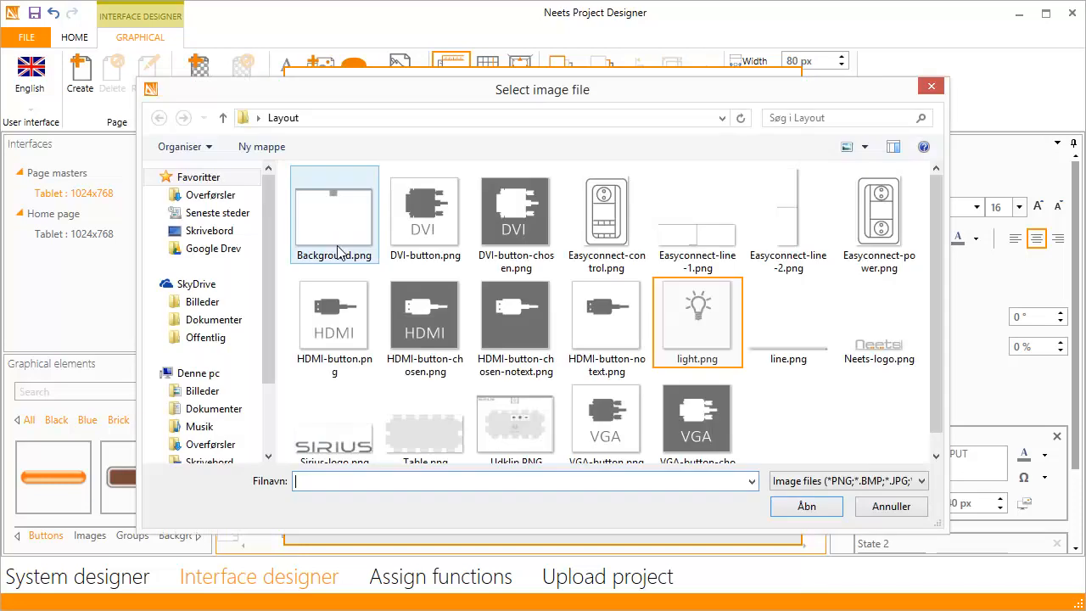
{"action": "left_click", "coordinate": [720, 332]}
{"action": "left_click", "coordinate": [803, 507]}
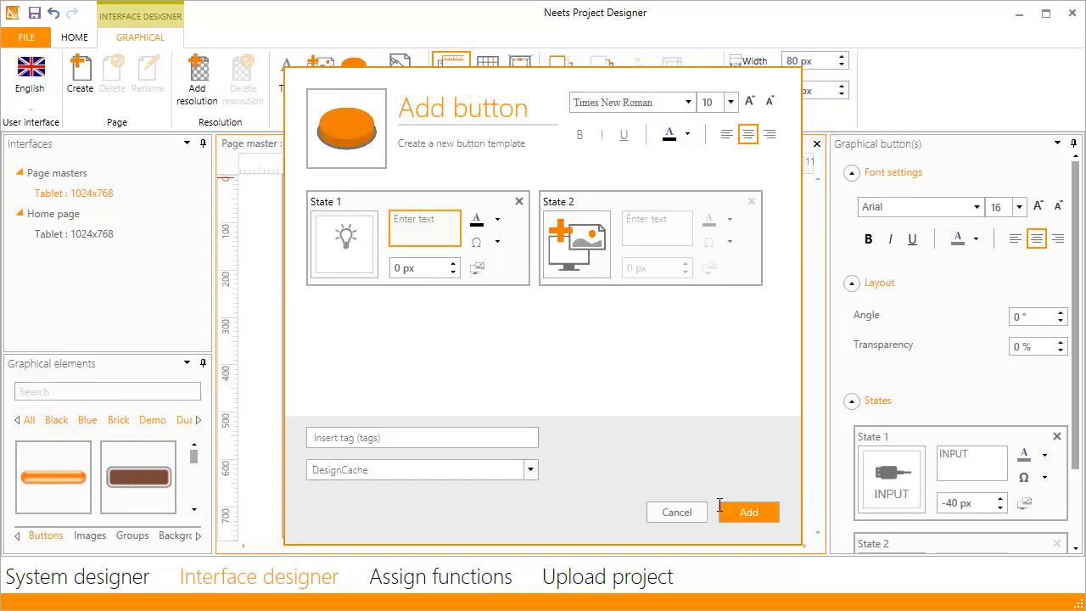
Step: Set the light button's State 1 text to "LIGHT" with a text offset of -40 px
{"action": "left_click", "coordinate": [419, 232]}
{"action": "type", "text": "LIGHT"}
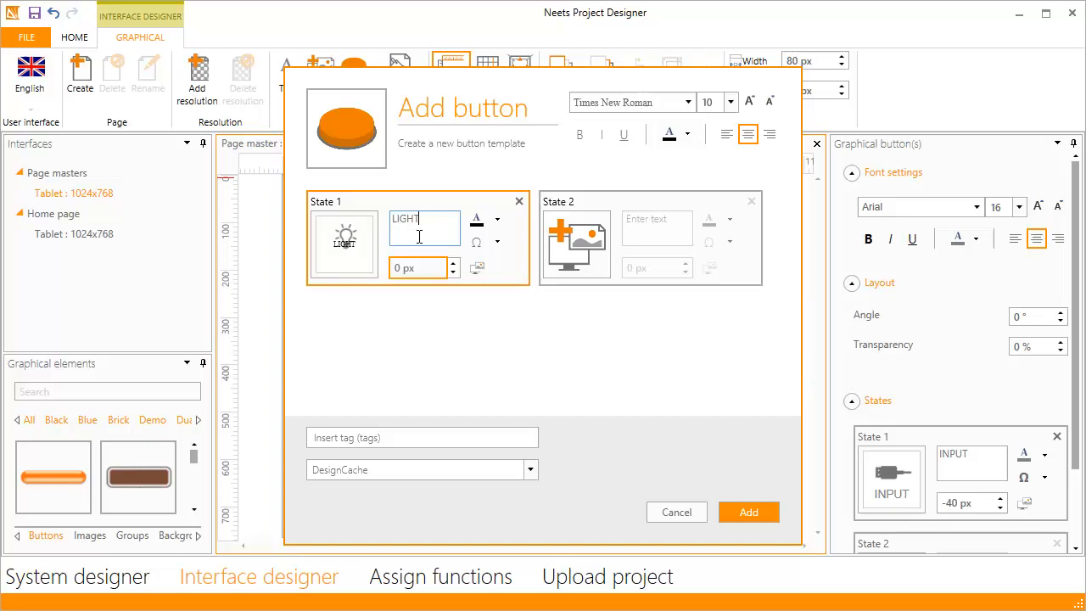
{"action": "left_click", "coordinate": [418, 268]}
{"action": "type", "text": "-40"}
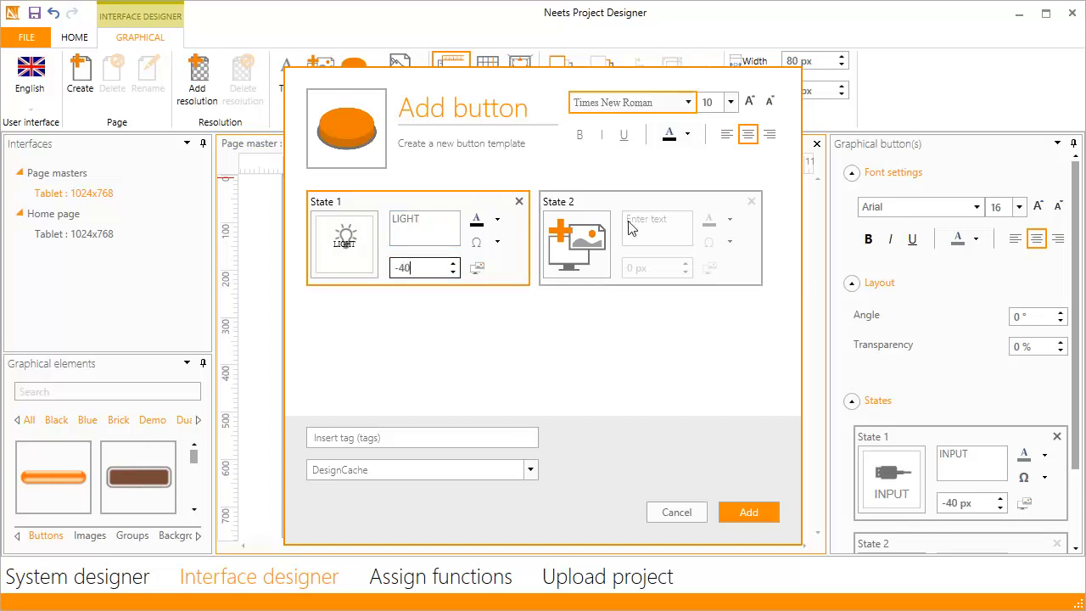
Step: Format the LIGHT text as grey Arial 16 and place the finished button above the right part of the line, level with INPUT
{"action": "left_click", "coordinate": [688, 102]}
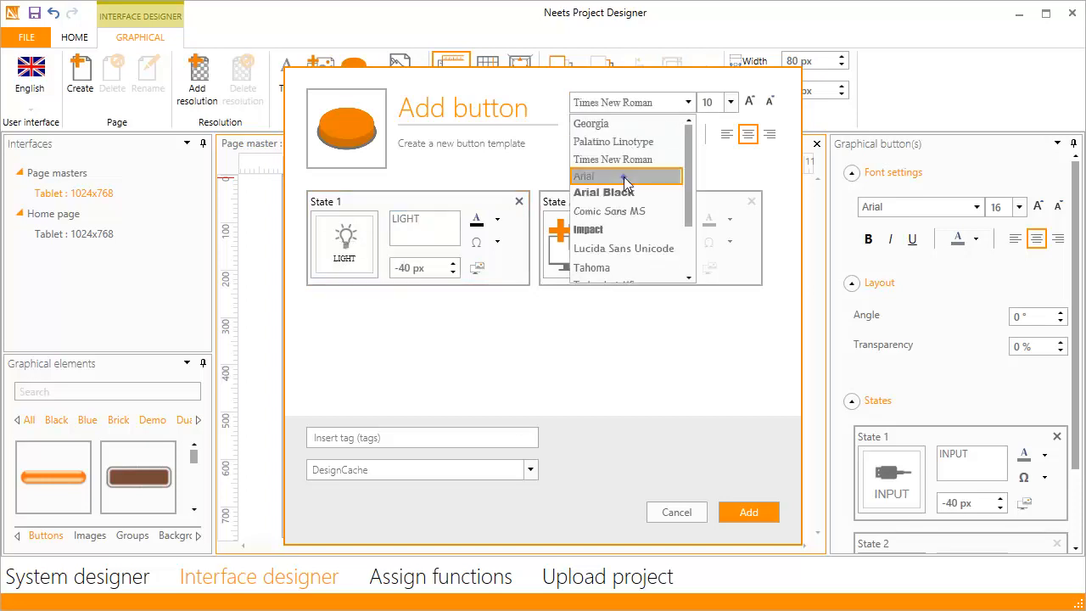
{"action": "left_click", "coordinate": [626, 173]}
{"action": "left_click", "coordinate": [730, 102]}
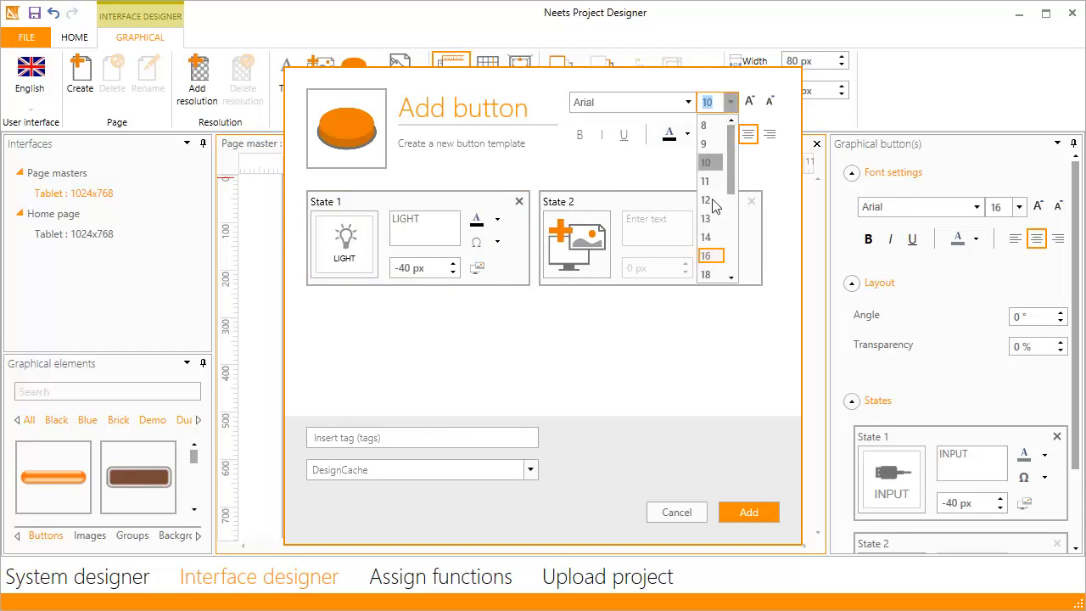
{"action": "left_click", "coordinate": [713, 253]}
{"action": "left_click", "coordinate": [501, 225]}
{"action": "left_click", "coordinate": [466, 338]}
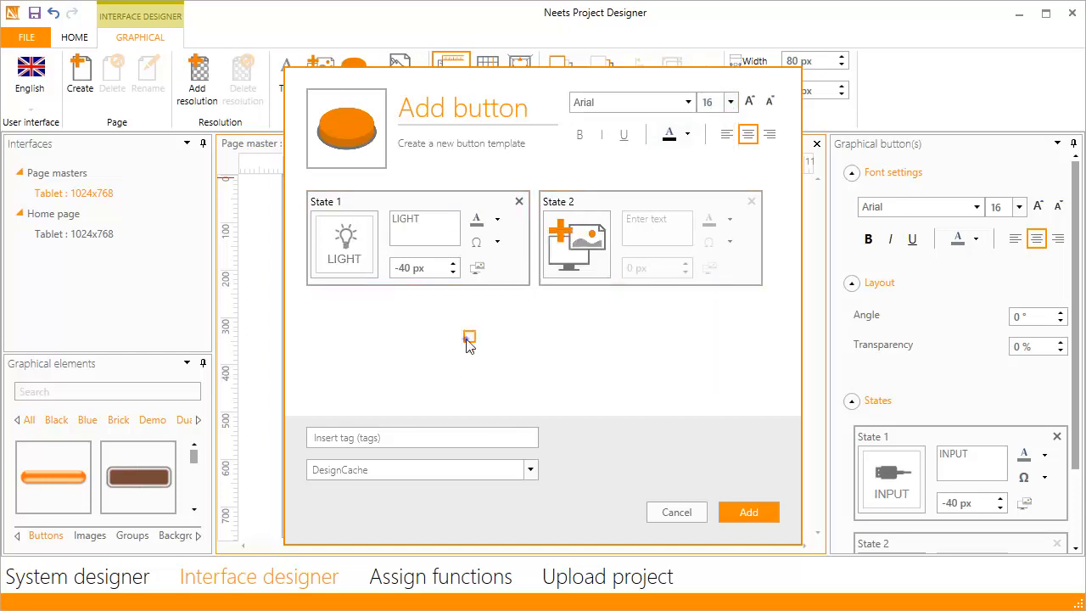
{"action": "left_click", "coordinate": [756, 512]}
{"action": "left_click_drag", "start_coordinate": [302, 195], "coordinate": [576, 469]}
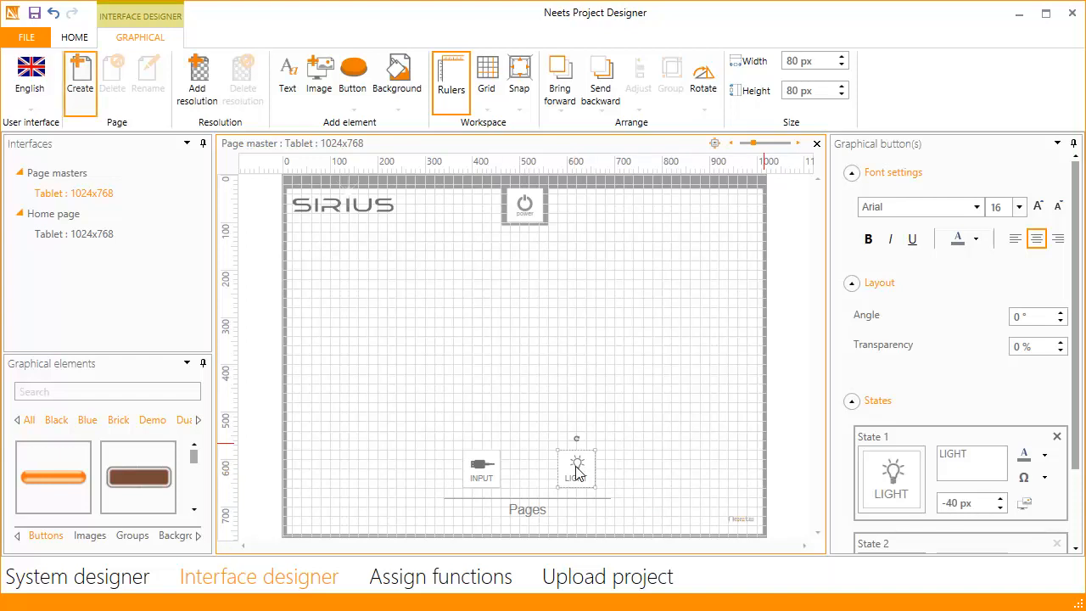
Step: Create a new interface page named "Light"
{"action": "left_click", "coordinate": [80, 77]}
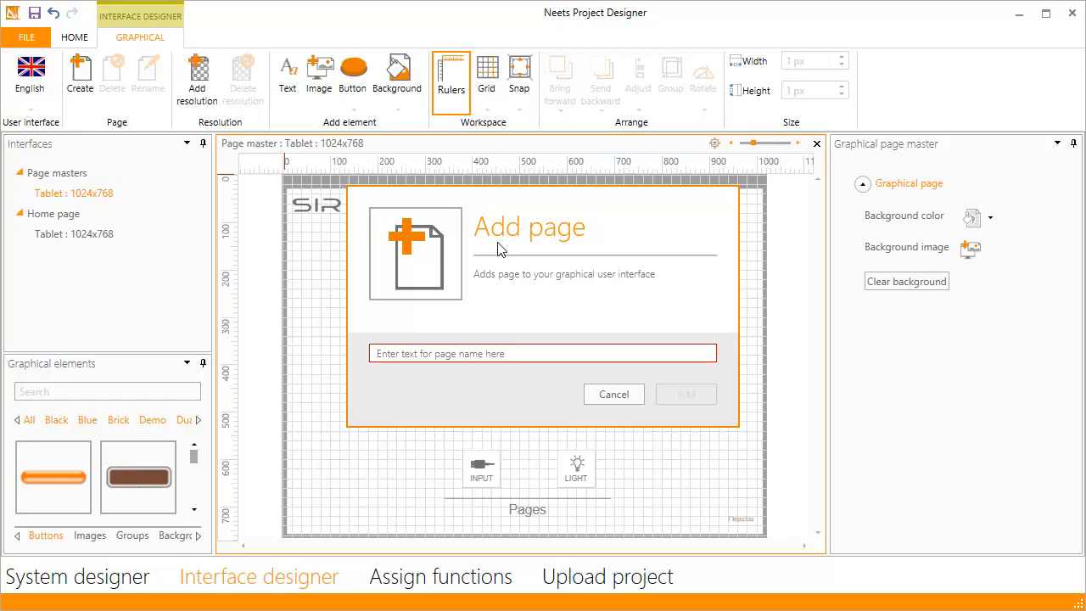
{"action": "left_click", "coordinate": [521, 355]}
{"action": "type", "text": "Light"}
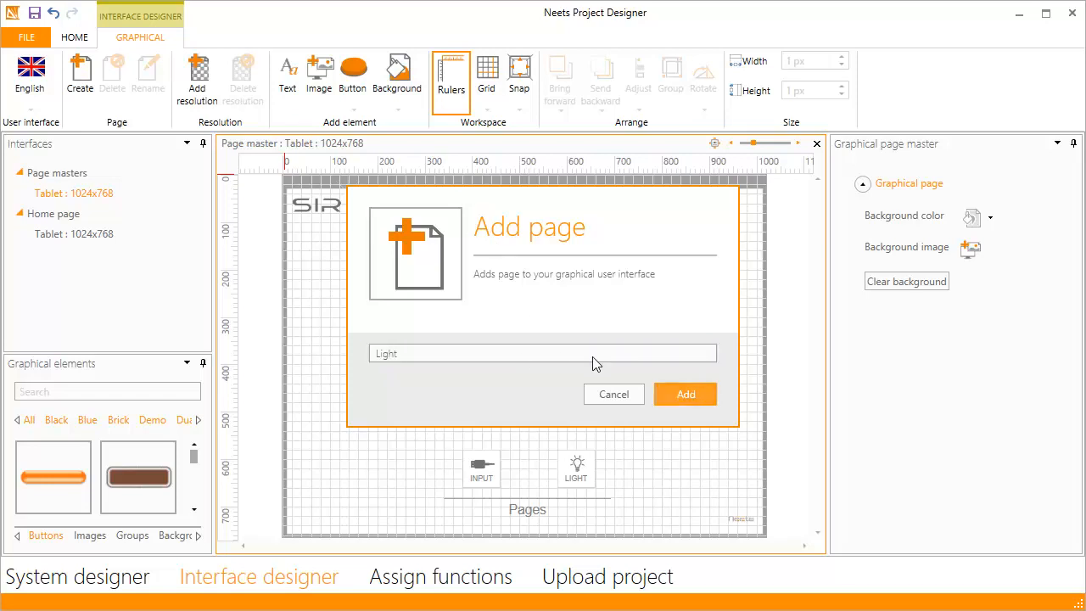
{"action": "left_click", "coordinate": [678, 393]}
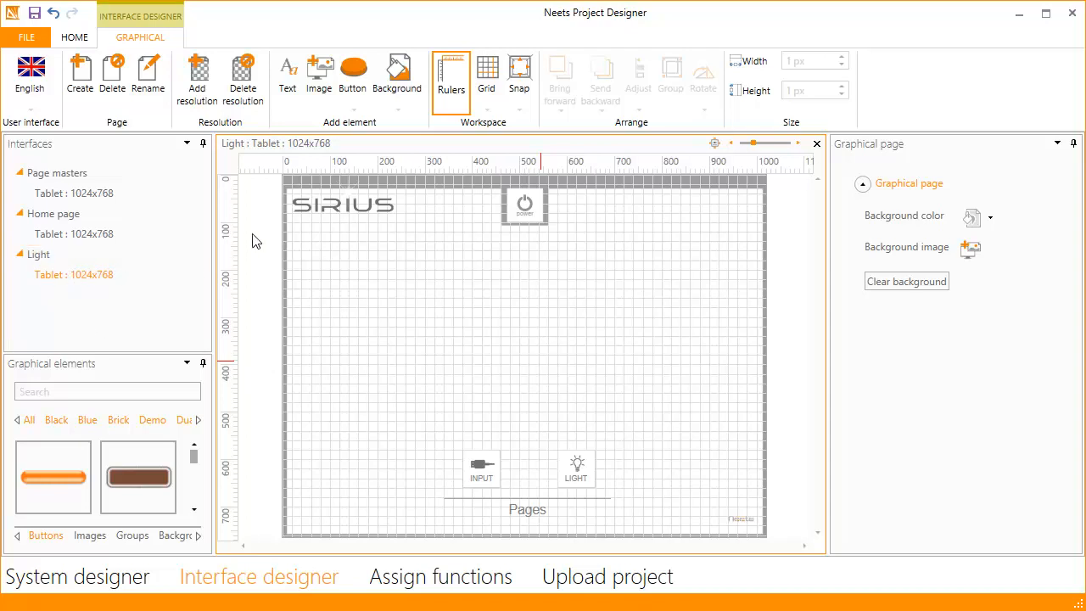
Step: Insert the Table.png image on the Light page and centre it between the power button and the page buttons
{"action": "left_click", "coordinate": [325, 93]}
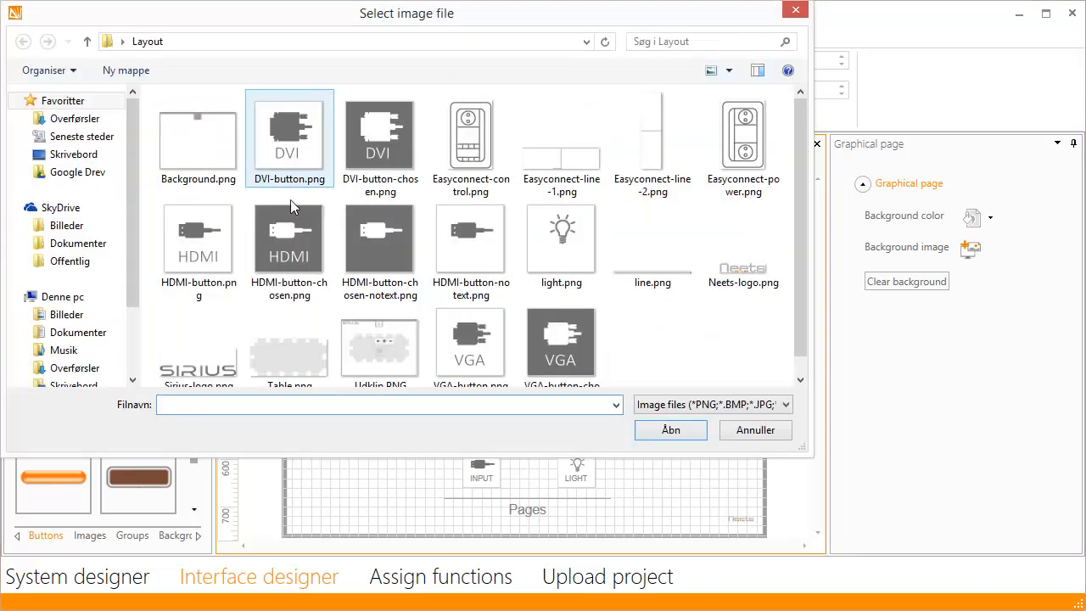
{"action": "left_click", "coordinate": [289, 350]}
{"action": "left_click", "coordinate": [688, 431]}
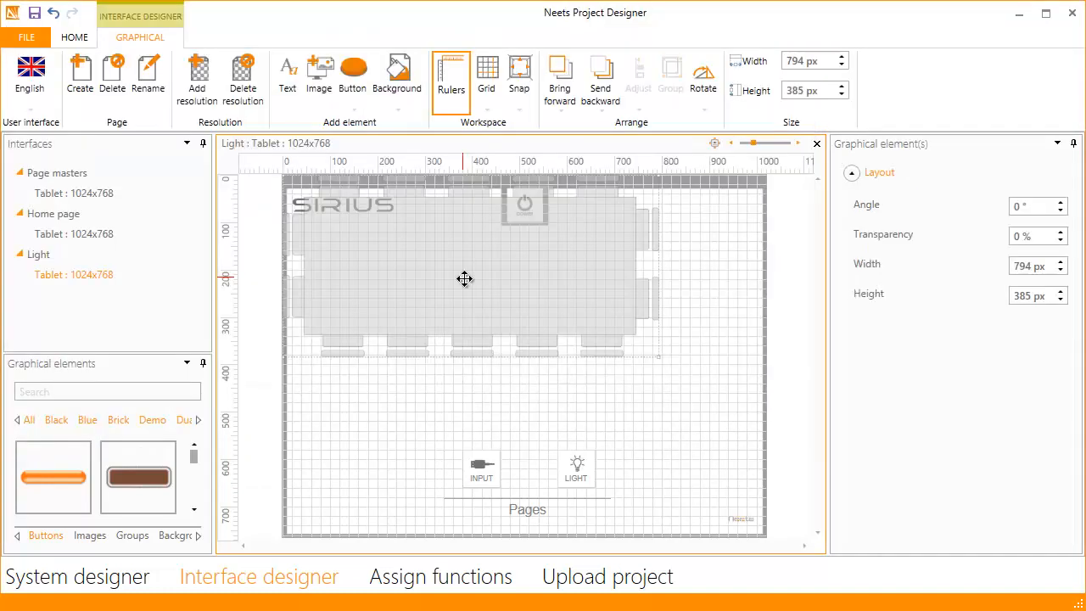
{"action": "left_click_drag", "start_coordinate": [456, 263], "coordinate": [511, 331]}
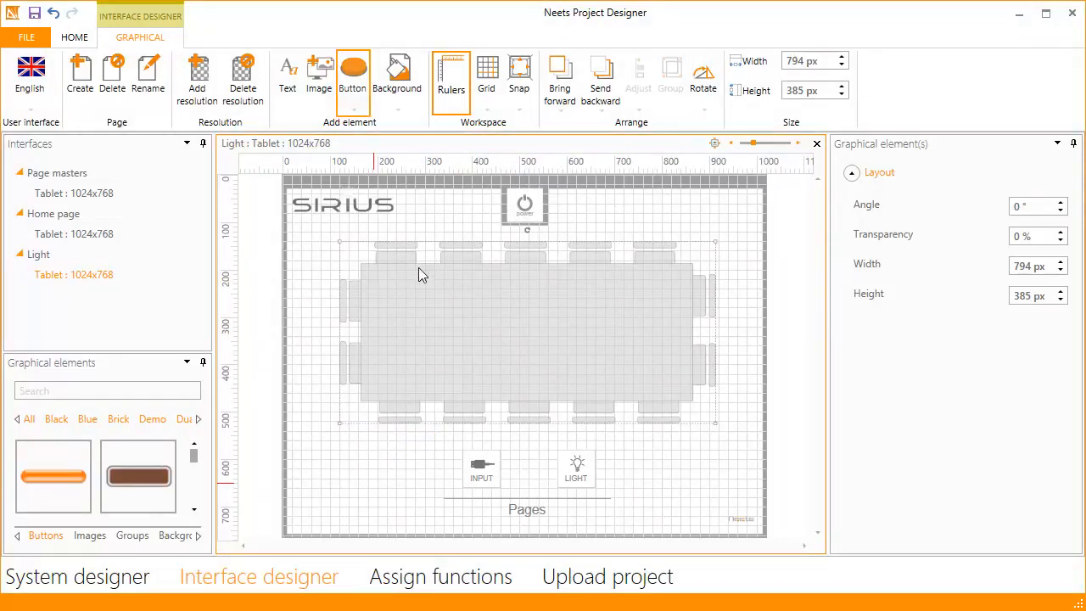
Step: Start a new normal button with light-off.png as its State 1 image
{"action": "left_click", "coordinate": [353, 92]}
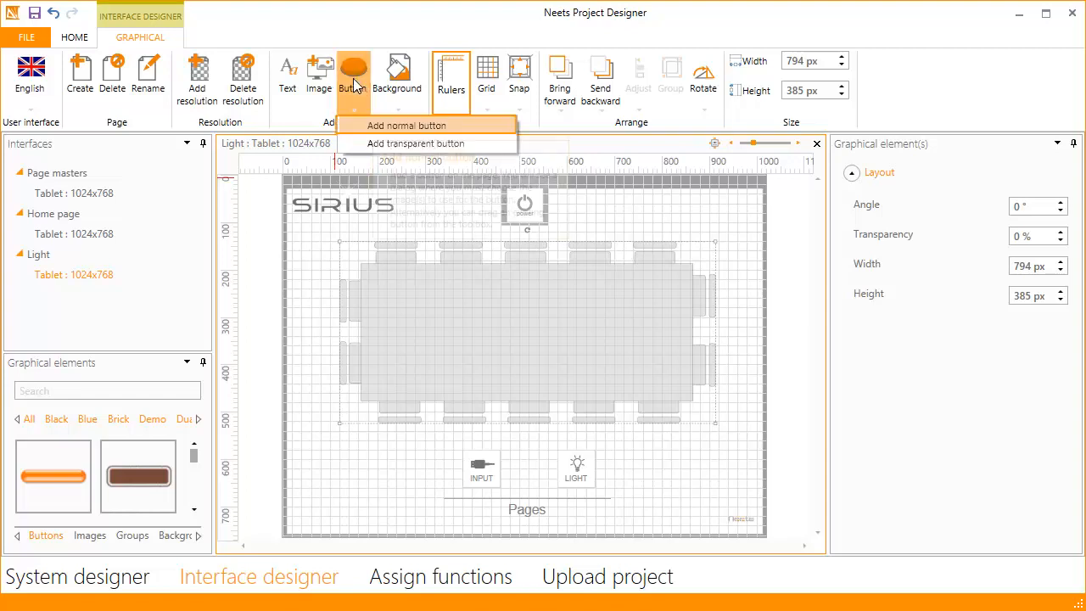
{"action": "left_click", "coordinate": [372, 125]}
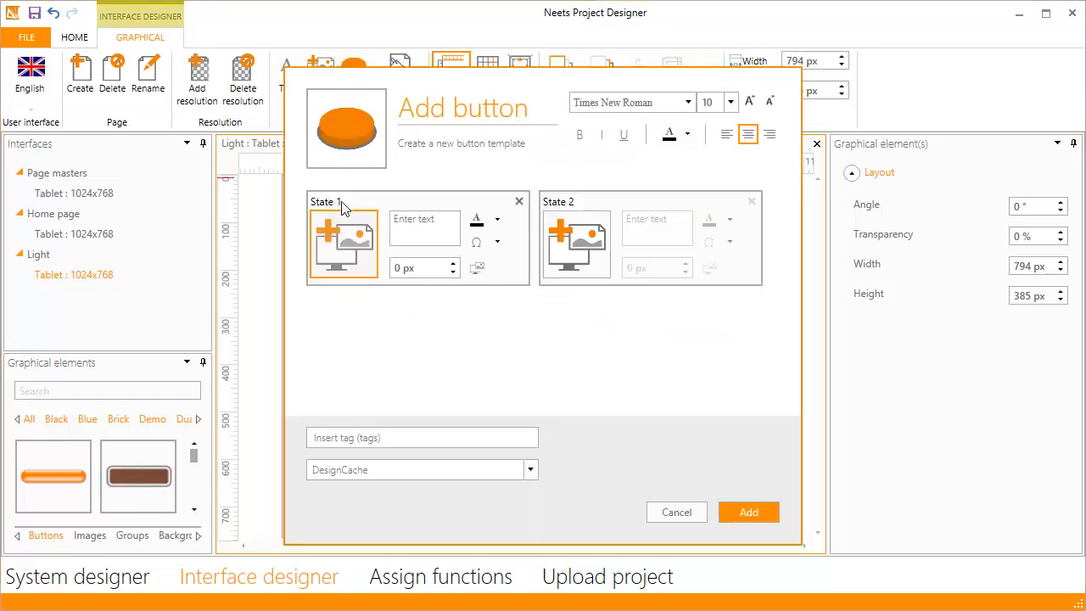
{"action": "left_click", "coordinate": [344, 244]}
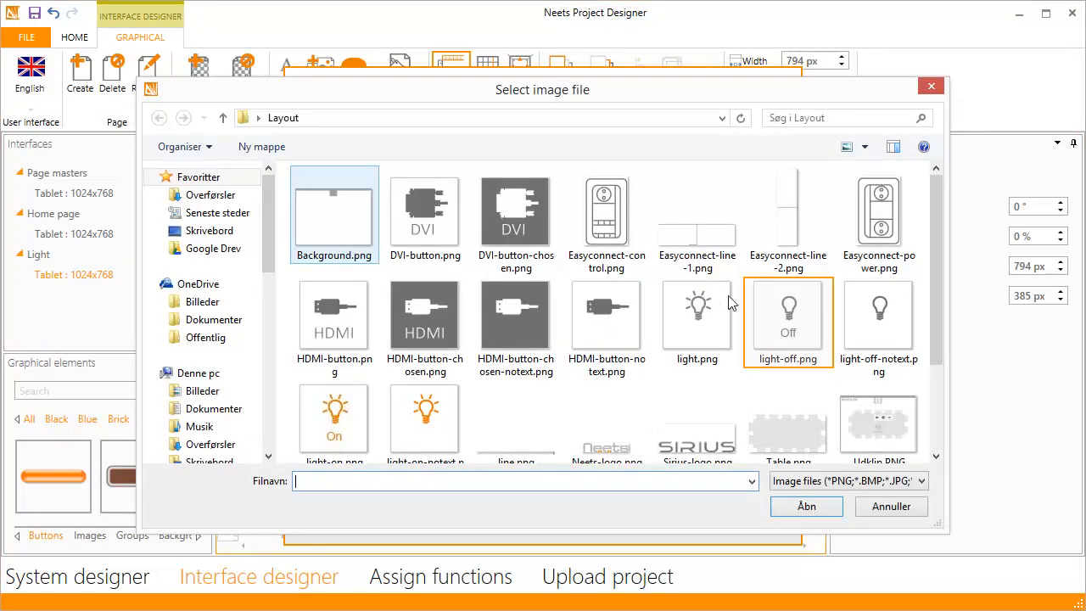
{"action": "left_click", "coordinate": [761, 339]}
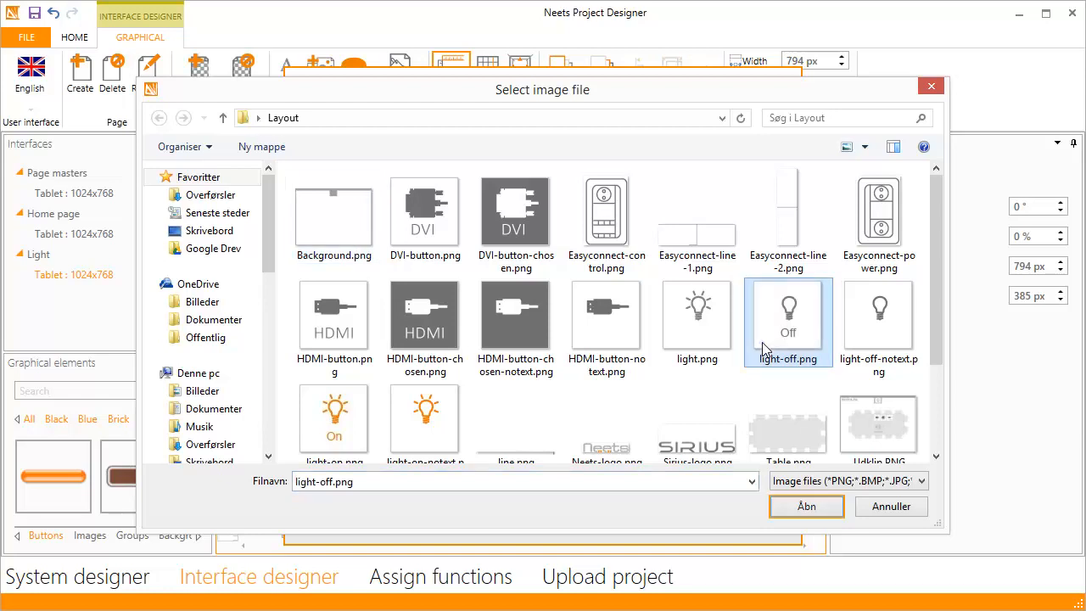
{"action": "left_click", "coordinate": [836, 509]}
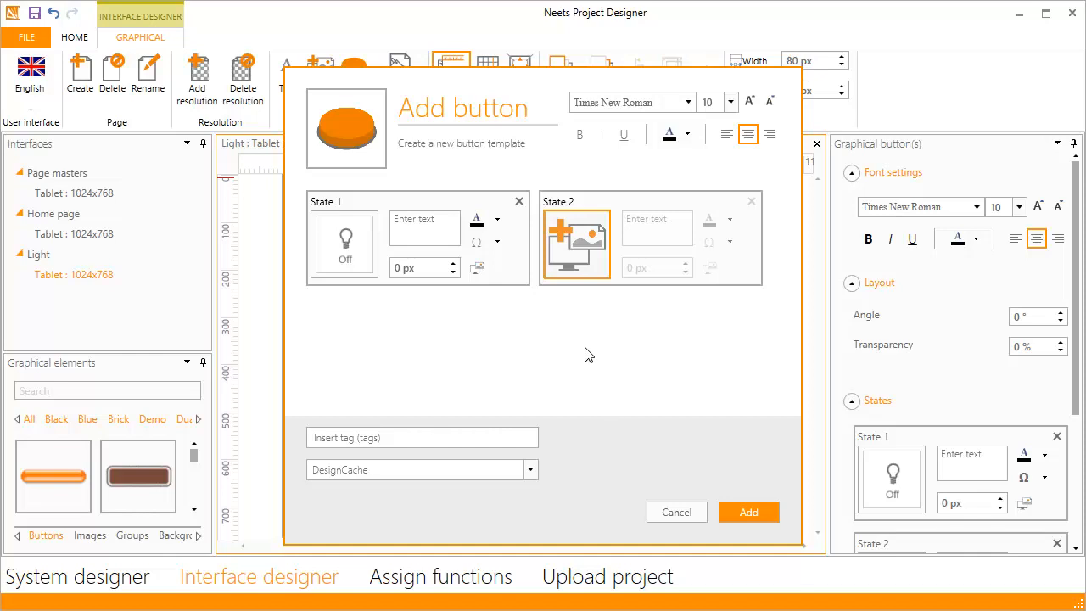
Step: Set light-on.png as the button's State 2 image and add the button to the Light page
{"action": "left_click", "coordinate": [575, 246]}
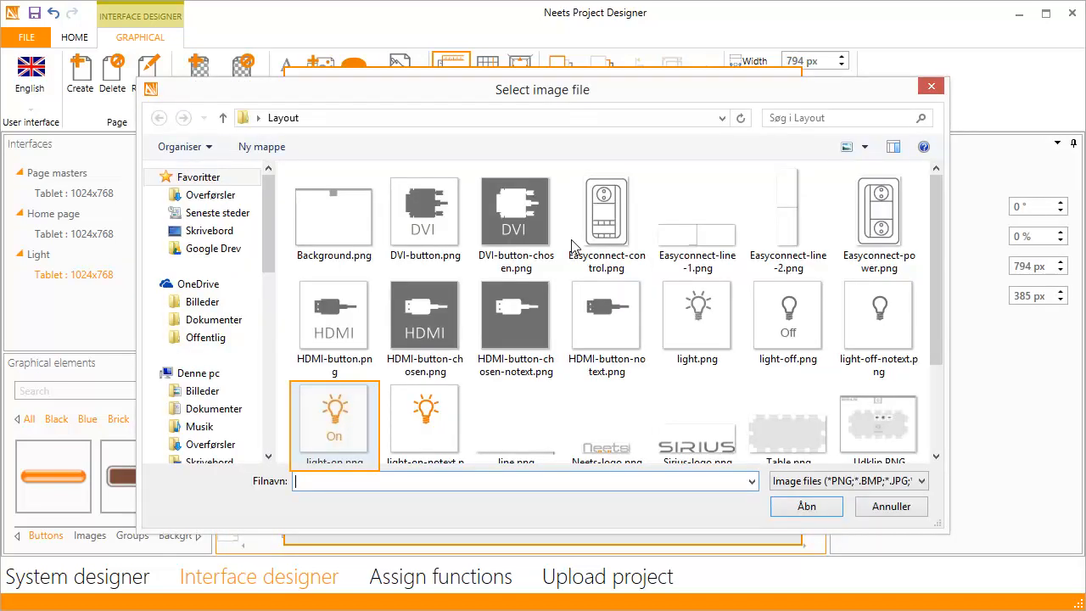
{"action": "left_click", "coordinate": [356, 425]}
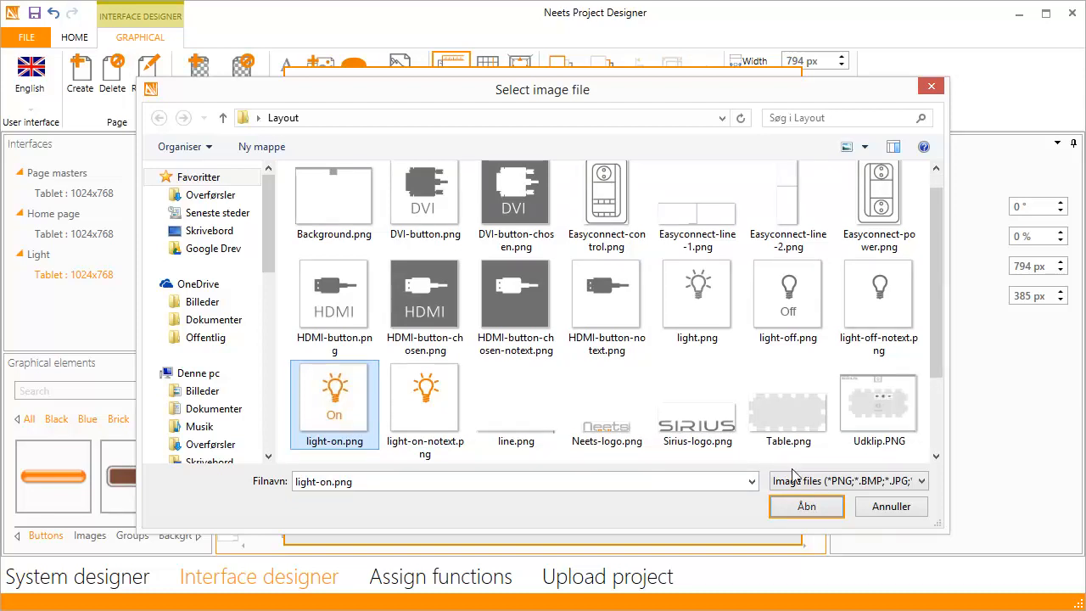
{"action": "left_click", "coordinate": [820, 507]}
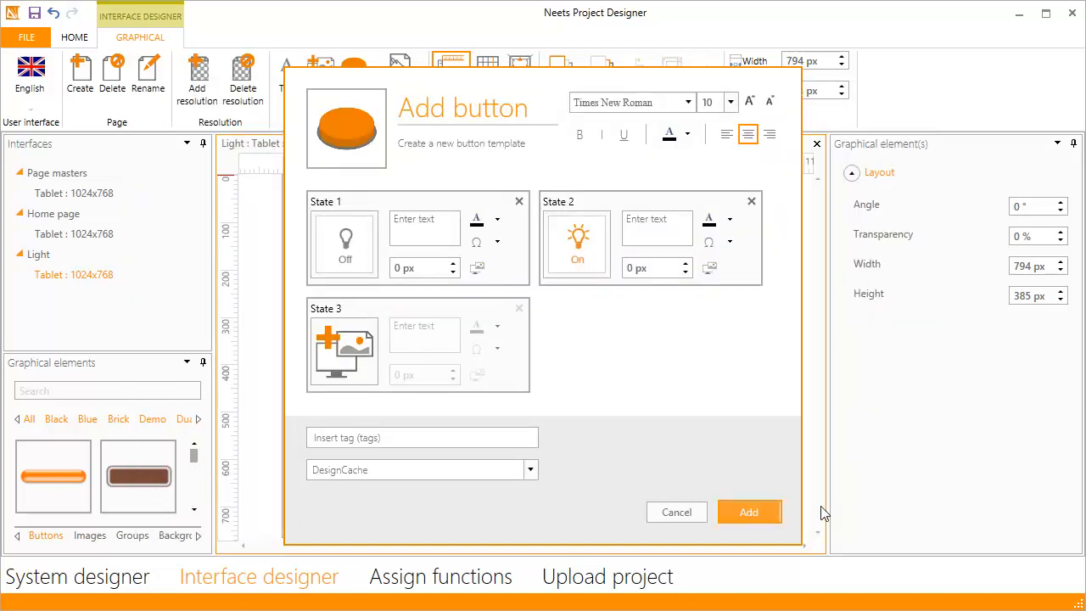
{"action": "left_click", "coordinate": [750, 512]}
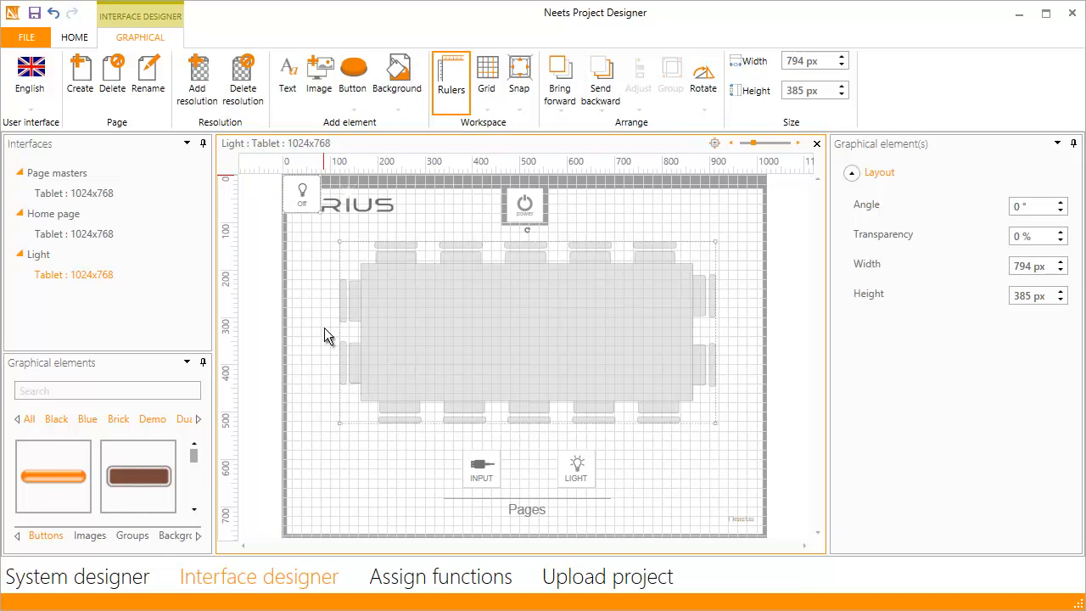
Step: Place the light button on the left half of the table and a copy level with it on the right half
{"action": "left_click_drag", "start_coordinate": [302, 203], "coordinate": [436, 334]}
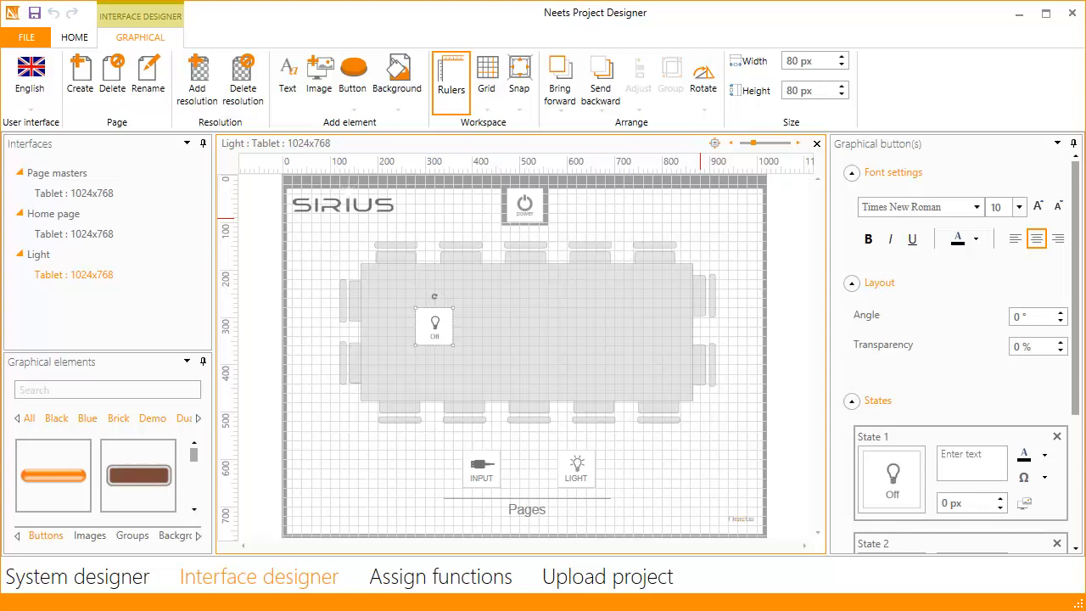
{"action": "left_click_drag", "start_coordinate": [434, 339], "coordinate": [438, 344]}
{"action": "left_click_drag", "start_coordinate": [449, 337], "coordinate": [625, 331]}
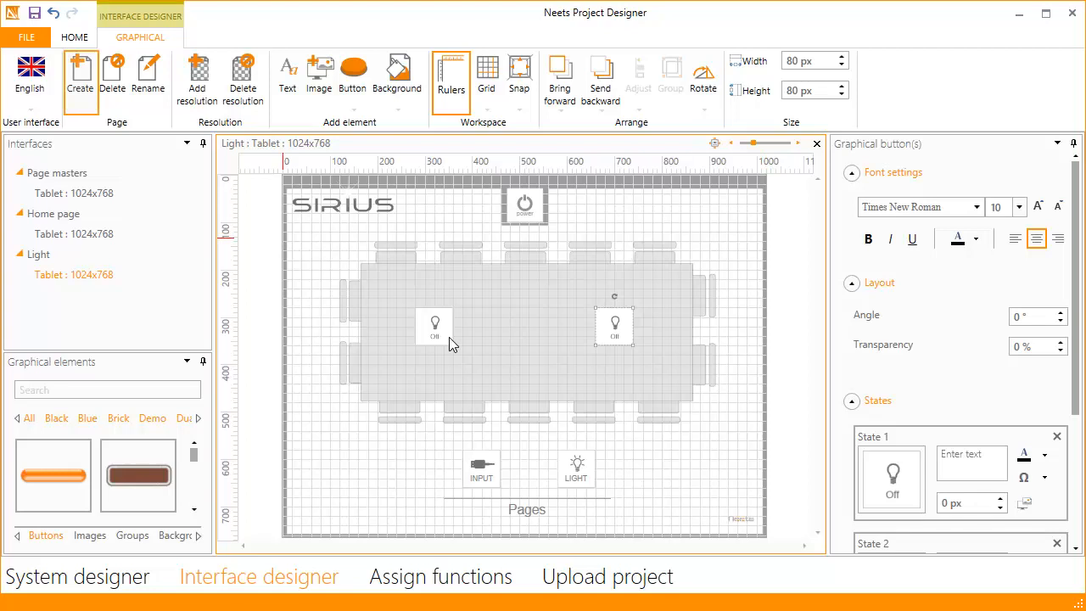
Step: Create an interface page named "New"
{"action": "left_click", "coordinate": [82, 76]}
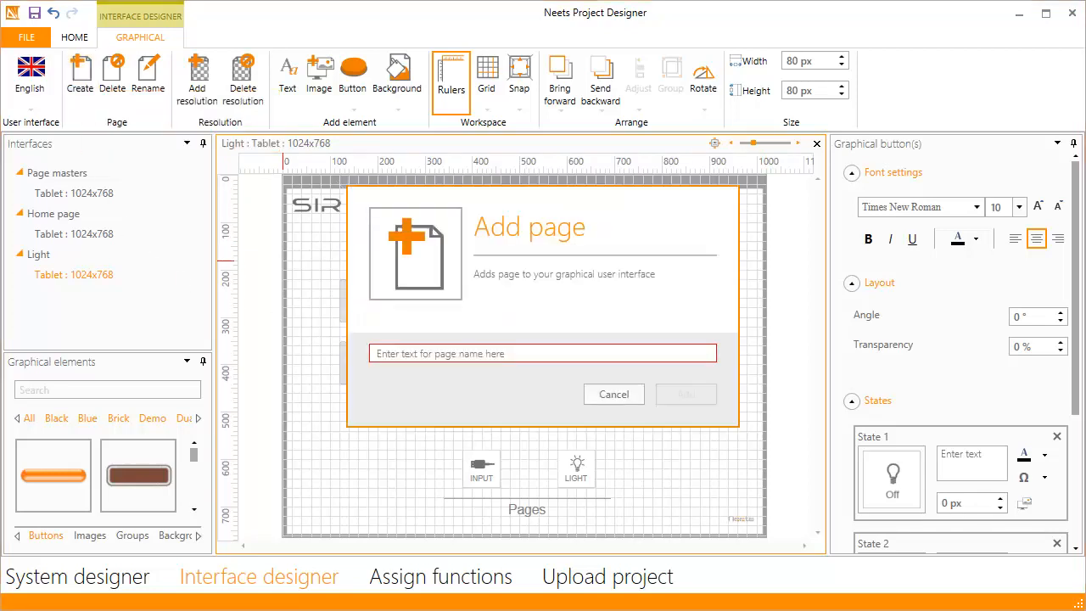
{"action": "type", "text": "New"}
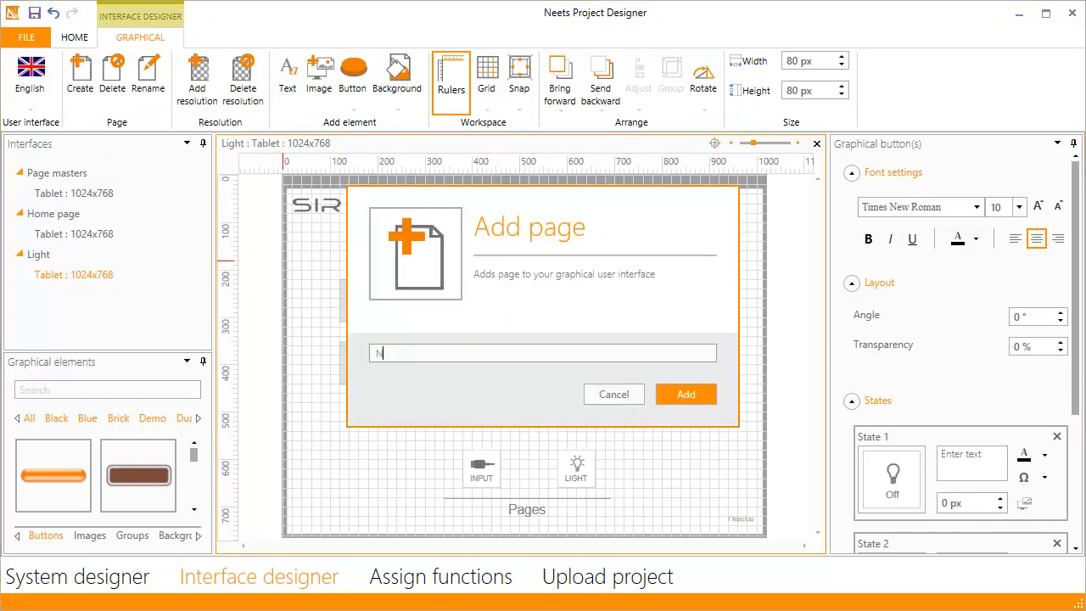
{"action": "left_click", "coordinate": [666, 395]}
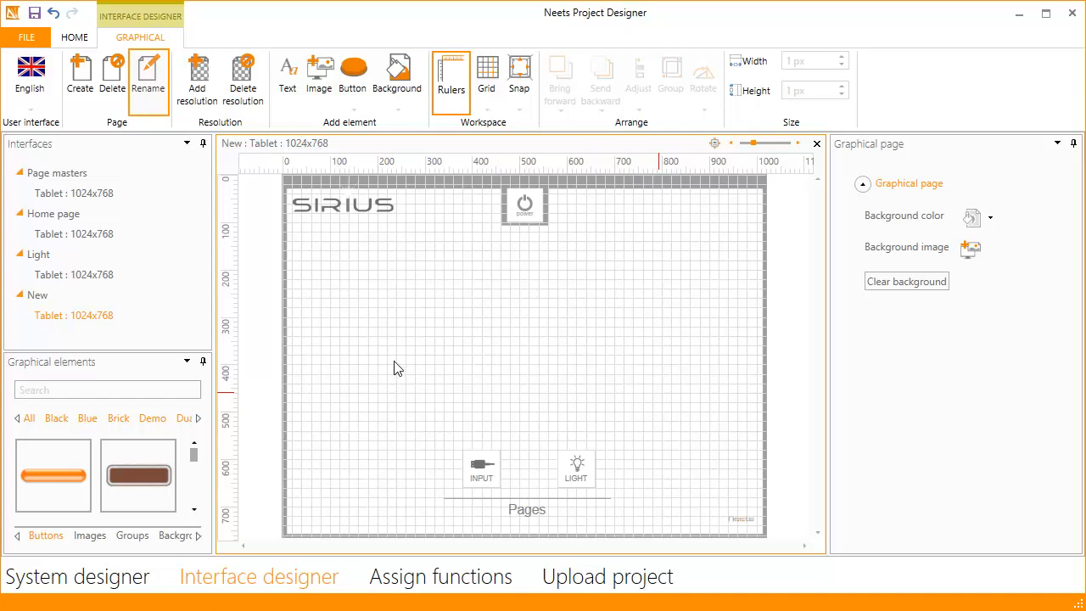
Step: Rename the New page as "Curtains"
{"action": "left_click", "coordinate": [149, 78]}
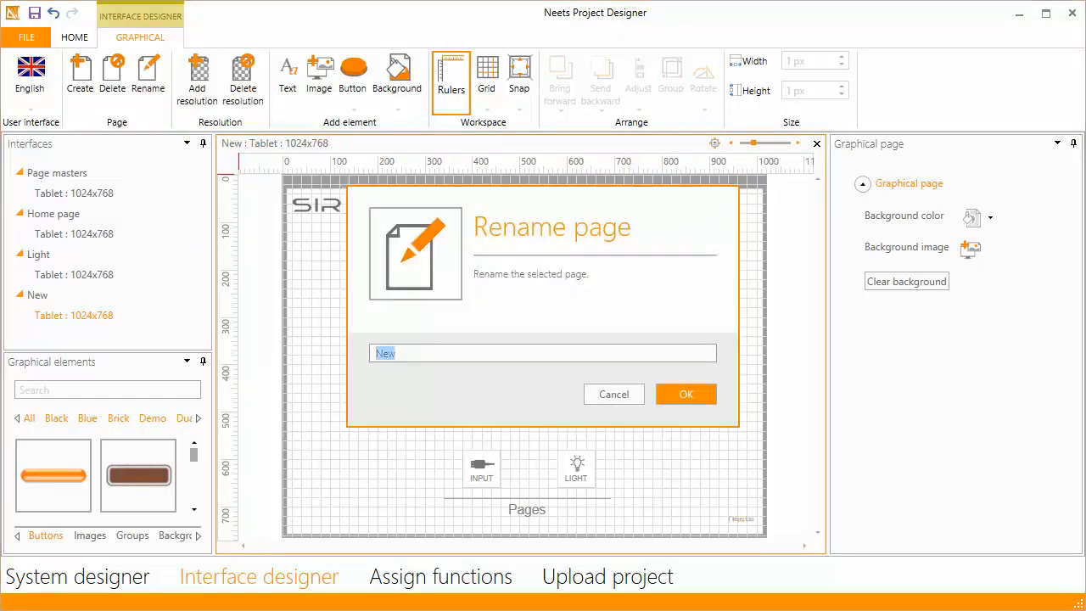
{"action": "type", "text": "Curtains"}
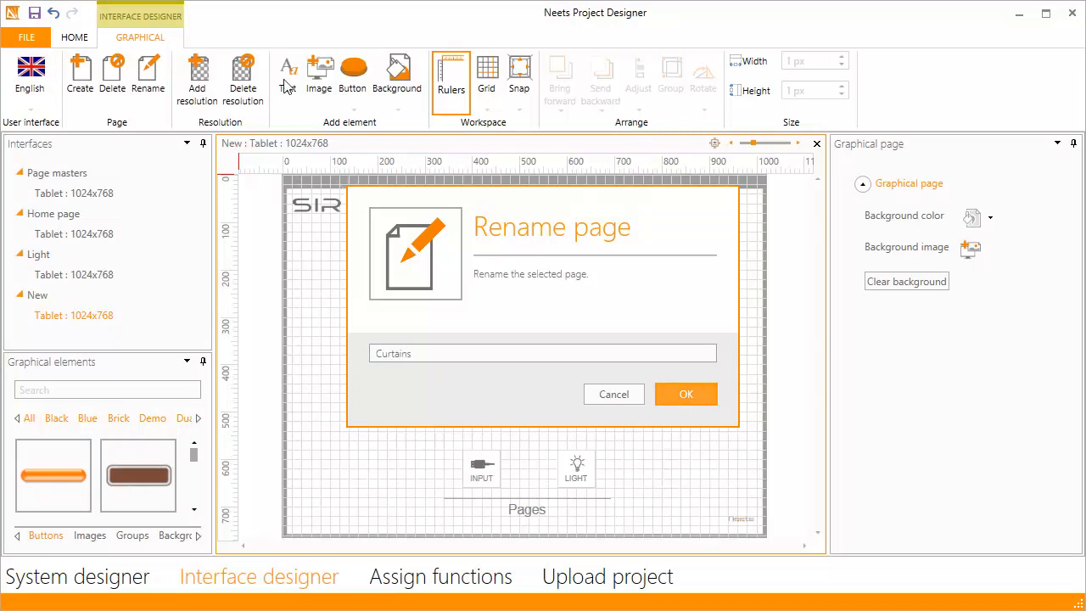
{"action": "left_click", "coordinate": [685, 394]}
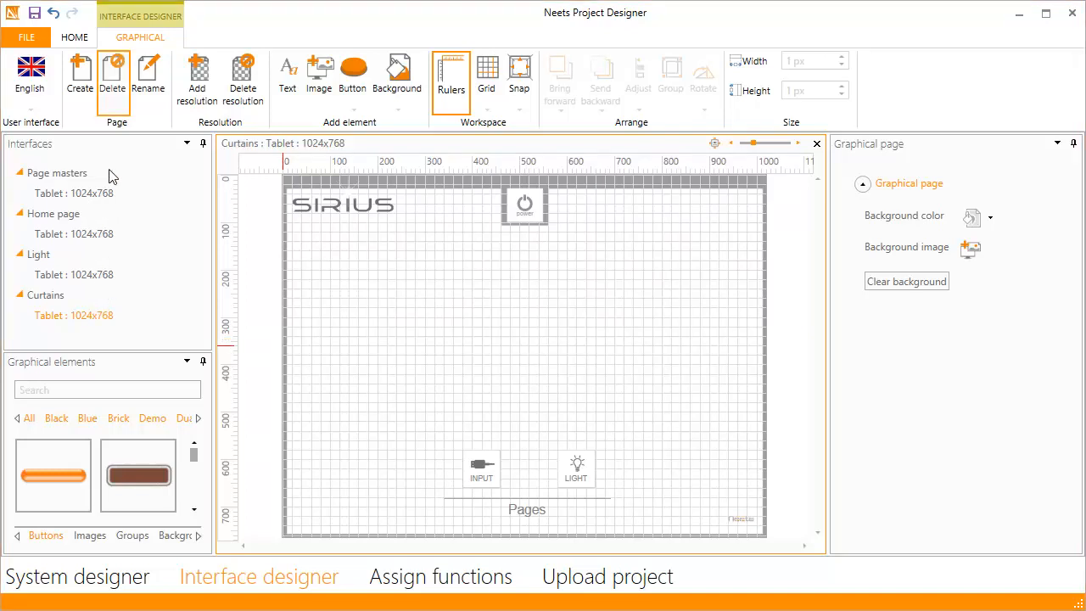
Step: Delete the Curtains page and view the tablet layouts of the Light page and the Home page
{"action": "left_click", "coordinate": [112, 85]}
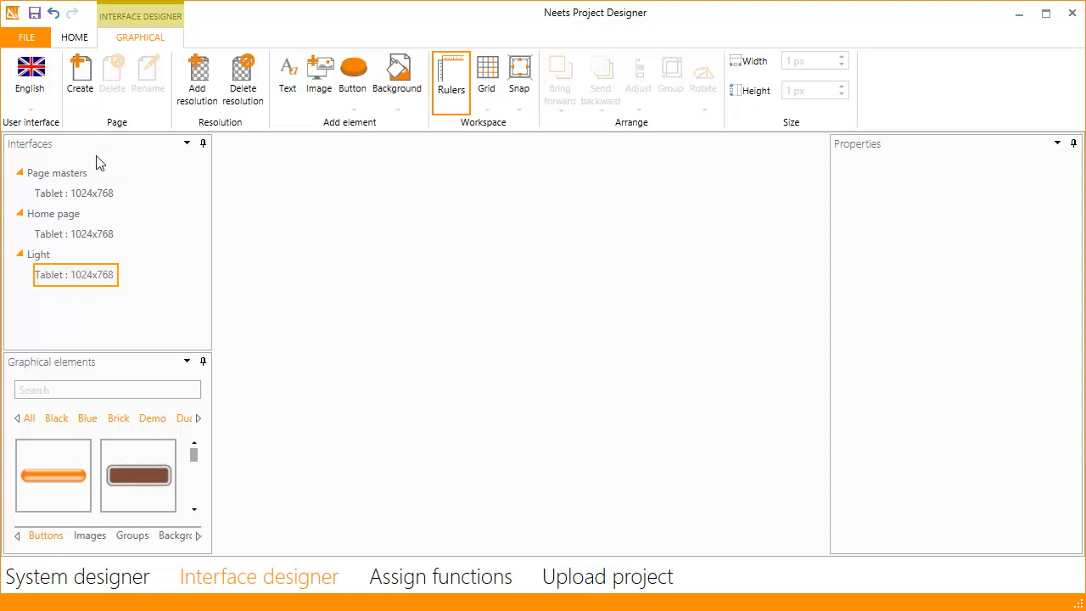
{"action": "double_click", "coordinate": [85, 274]}
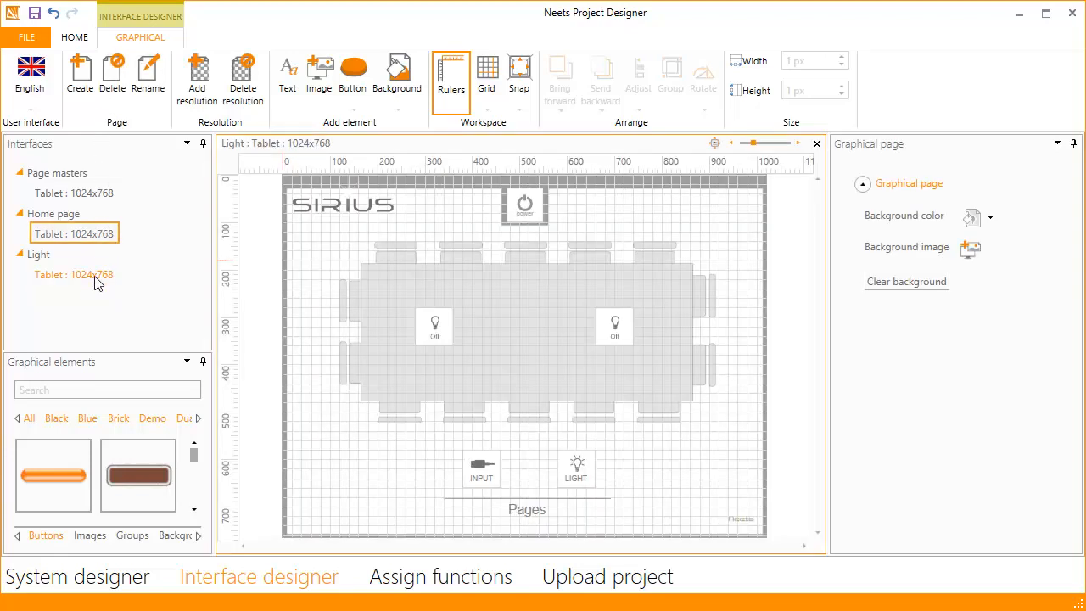
{"action": "double_click", "coordinate": [99, 240]}
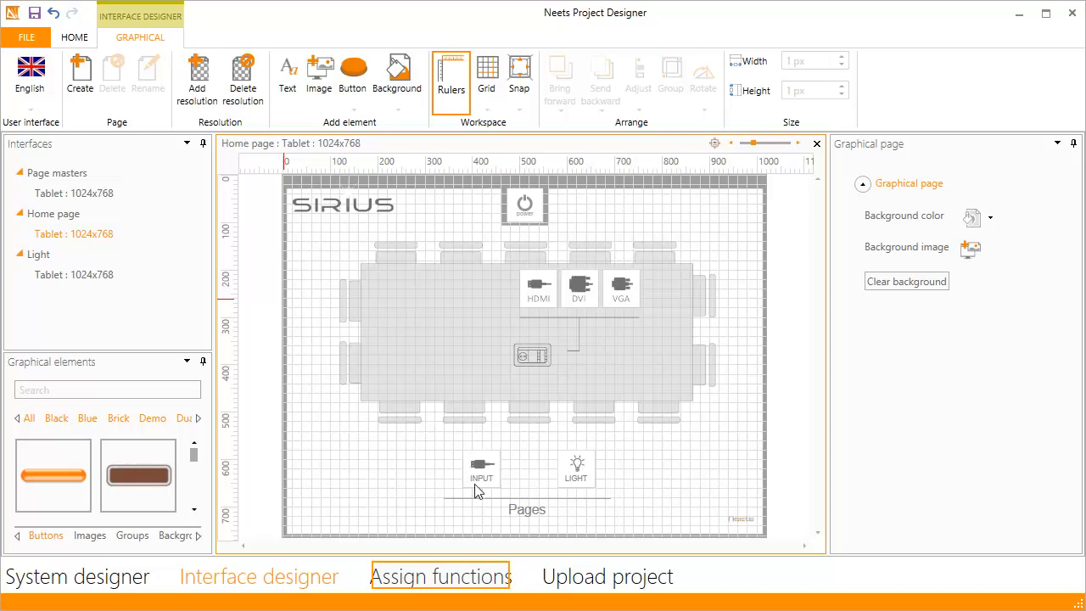
Step: In Assign functions, give the tablet page master's INPUT button a Jump page function to Home page
{"action": "left_click", "coordinate": [484, 581]}
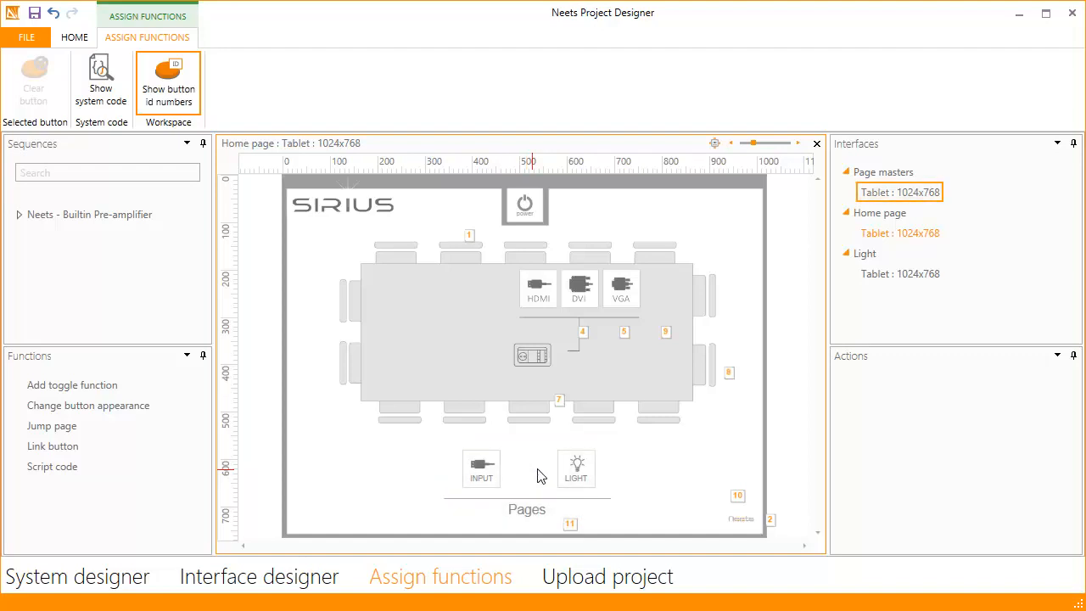
{"action": "left_click", "coordinate": [901, 193]}
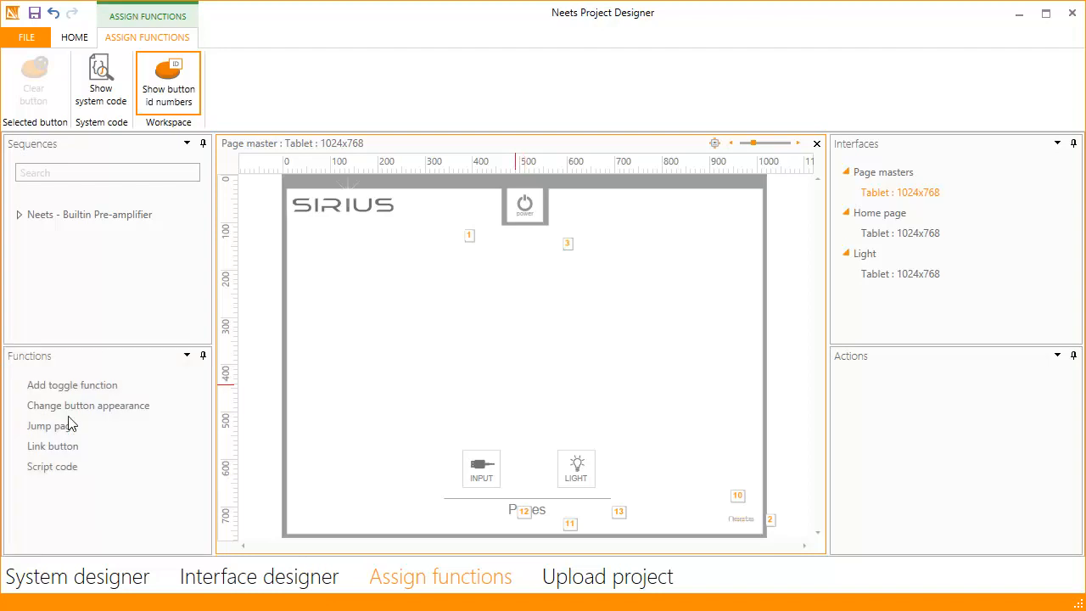
{"action": "left_click_drag", "start_coordinate": [69, 430], "coordinate": [475, 472]}
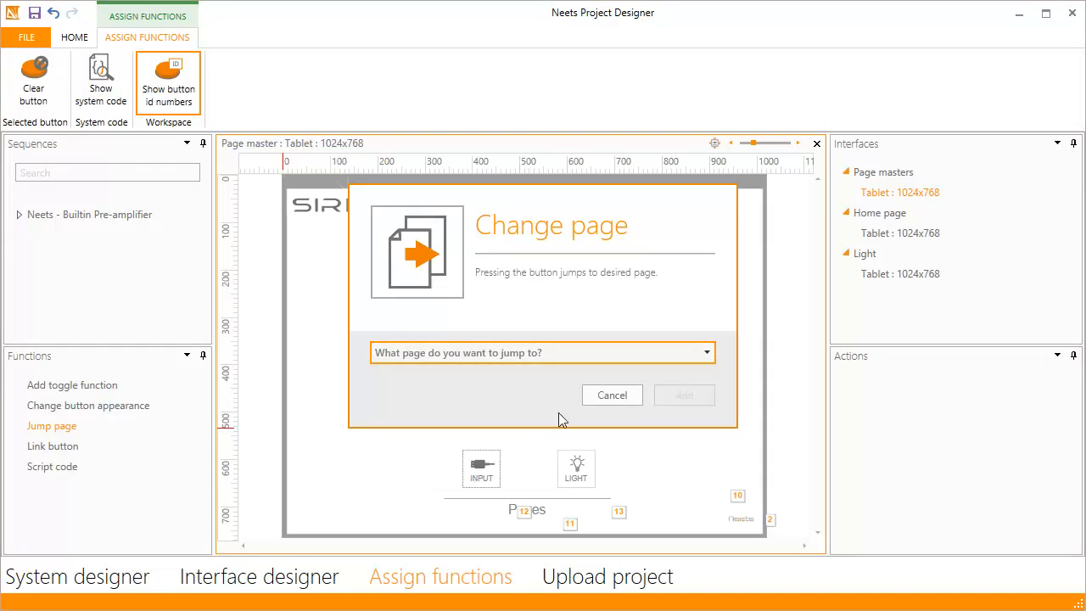
{"action": "left_click", "coordinate": [564, 352]}
{"action": "left_click", "coordinate": [510, 397]}
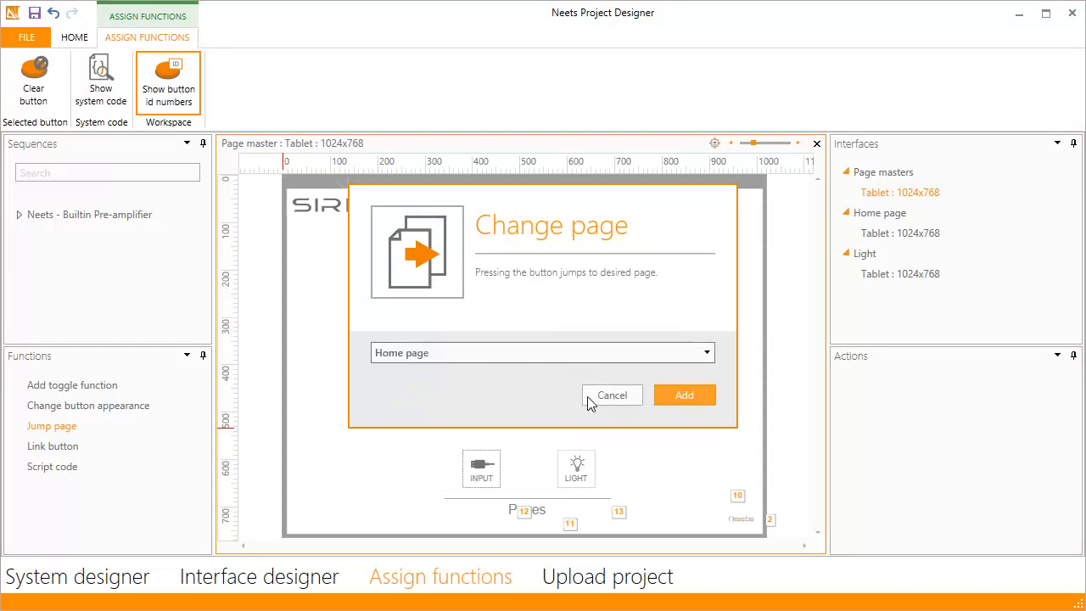
{"action": "left_click", "coordinate": [683, 395]}
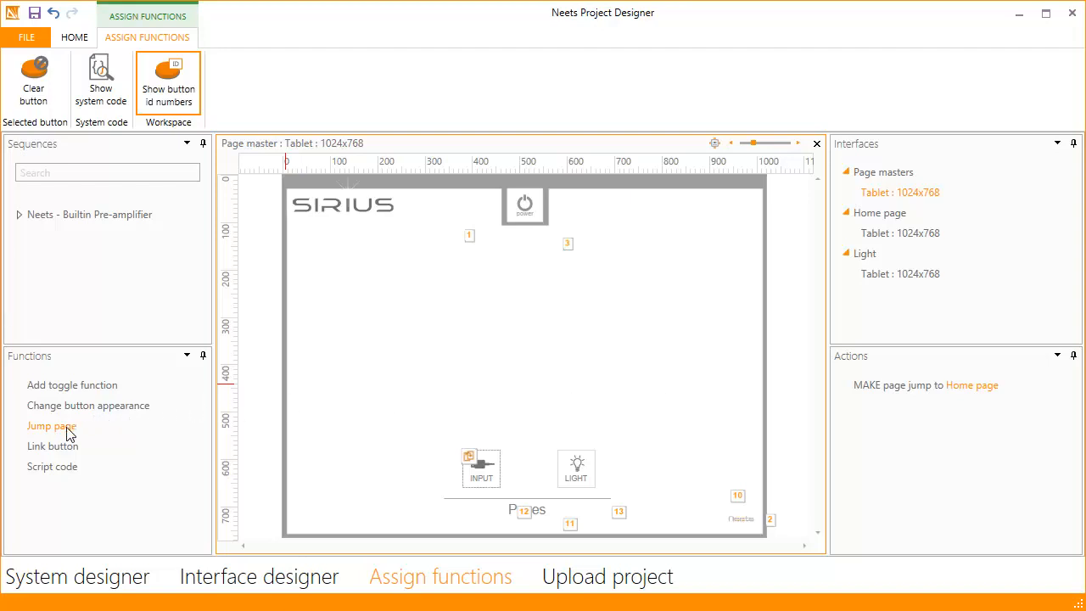
Step: Give the page master's LIGHT button a Jump page function to Light, and view the Light and Home page tablet layouts
{"action": "left_click_drag", "start_coordinate": [71, 427], "coordinate": [582, 457]}
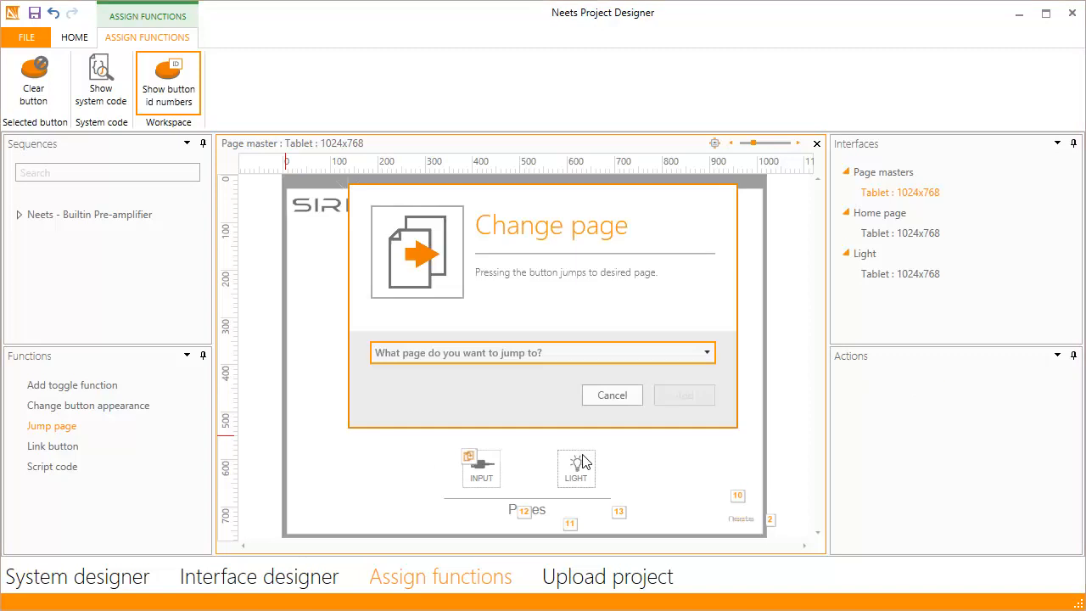
{"action": "left_click", "coordinate": [604, 353]}
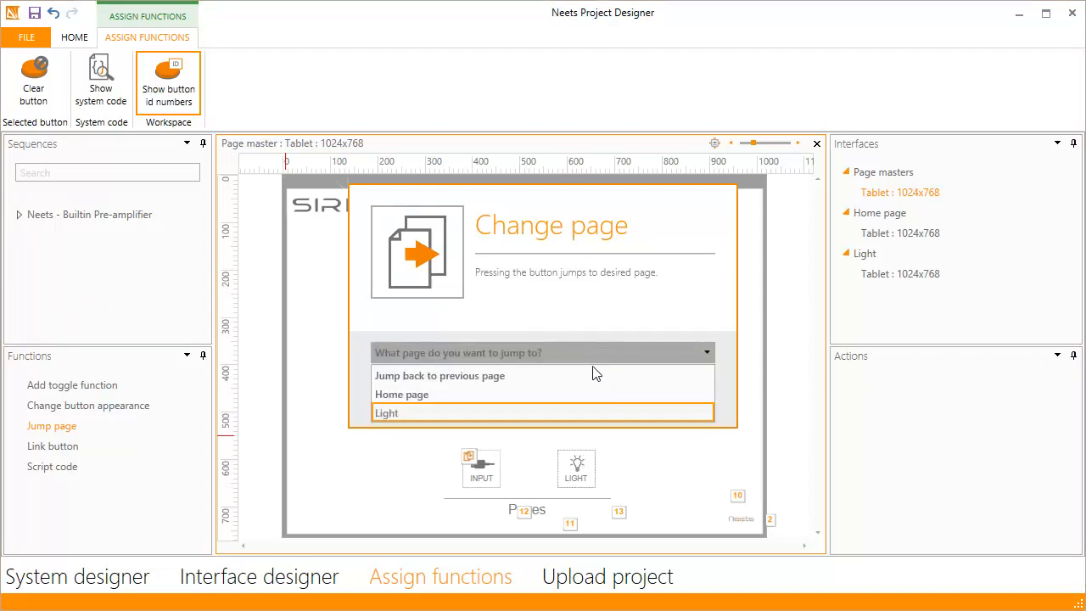
{"action": "left_click", "coordinate": [589, 413]}
{"action": "left_click", "coordinate": [701, 397]}
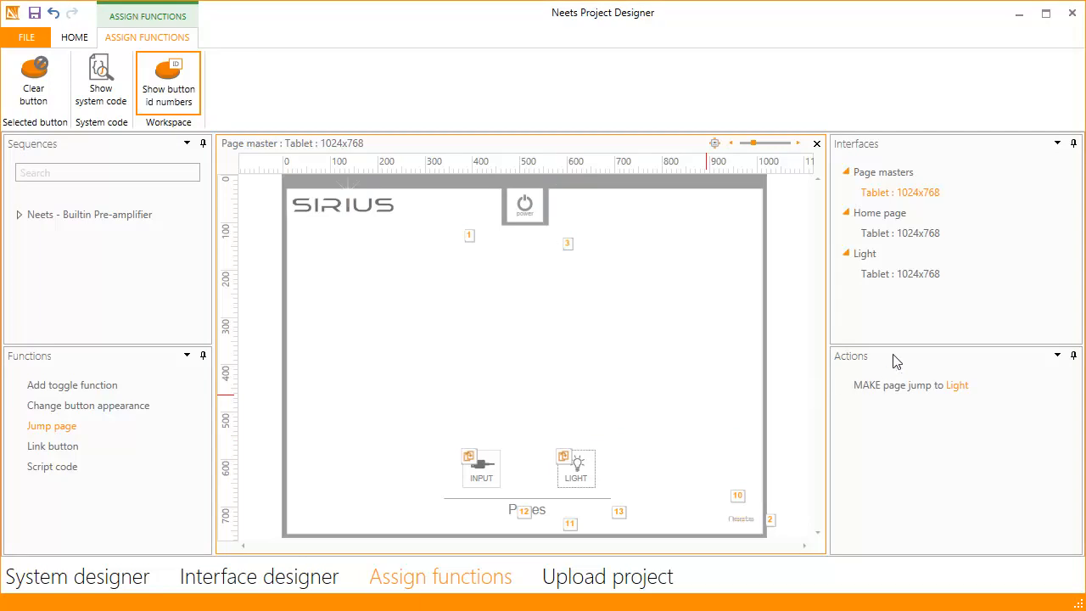
{"action": "left_click", "coordinate": [932, 275]}
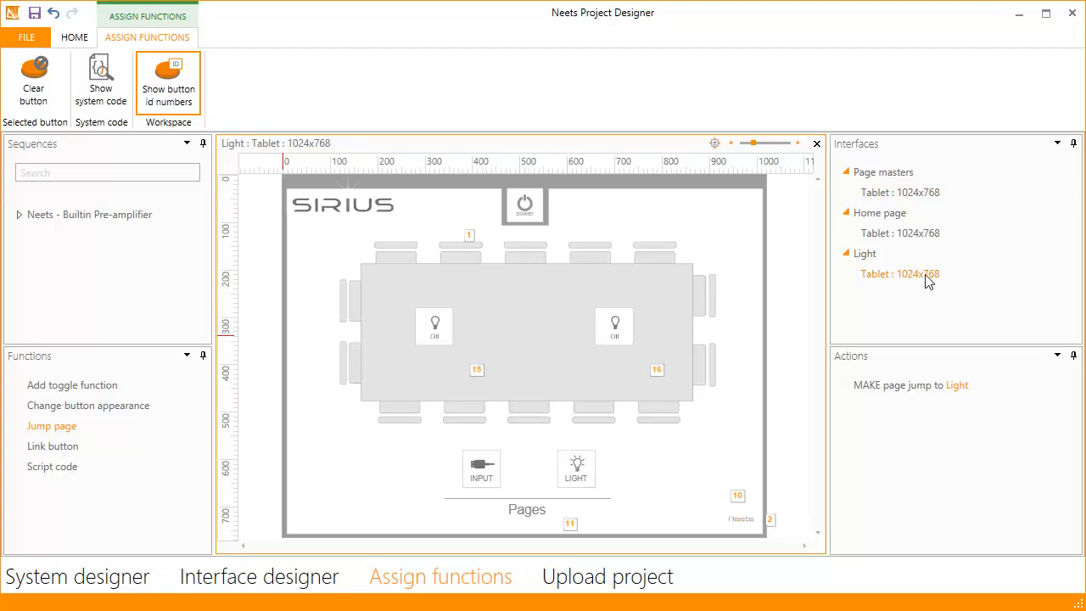
{"action": "left_click", "coordinate": [914, 234]}
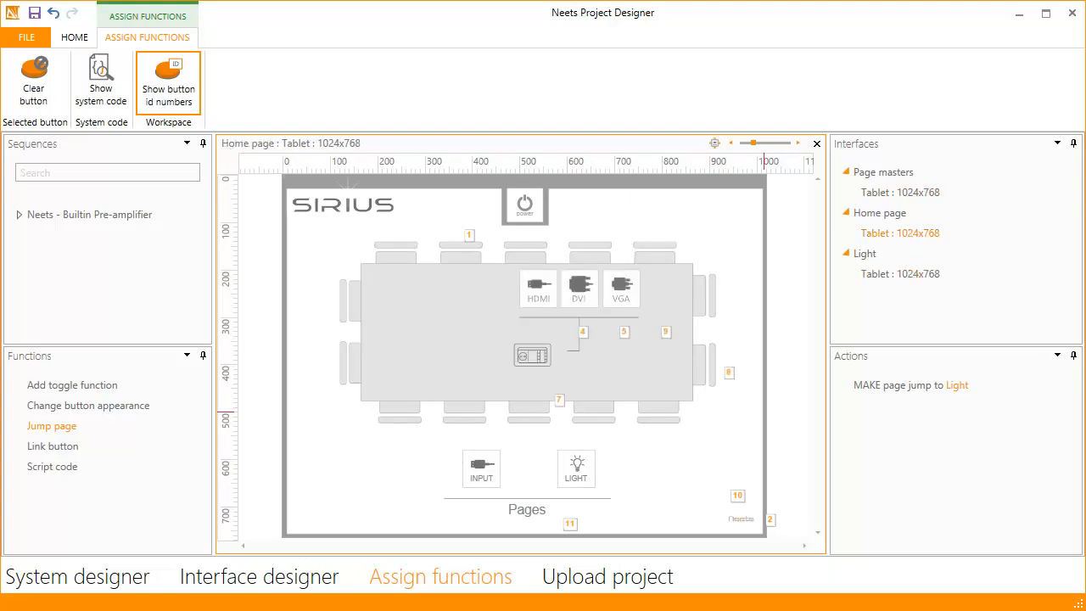